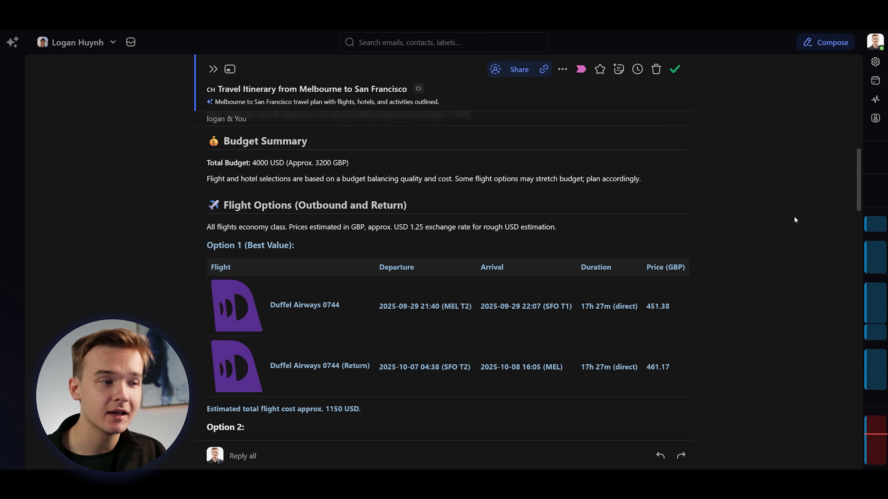
# Review the flight and hotel options in the Melbourne to San Francisco travel itinerary email.
pyautogui.scroll(-10, 785, 221)
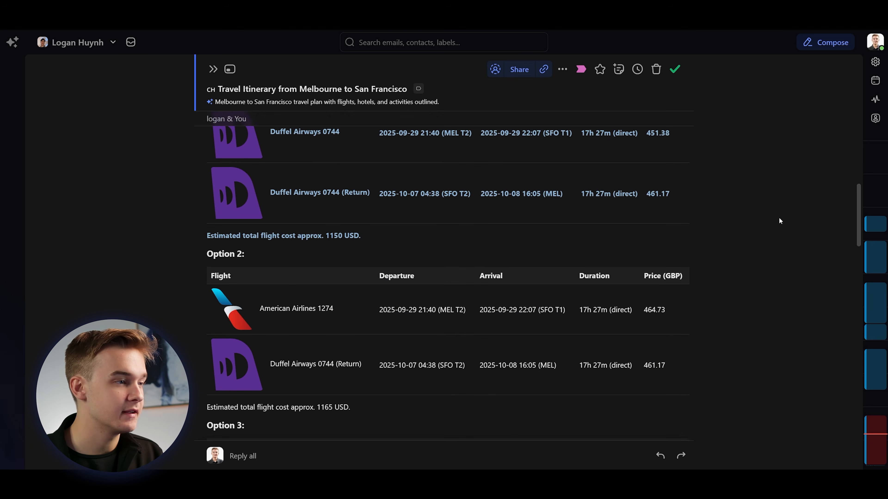
pyautogui.scroll(-6, 716, 222)
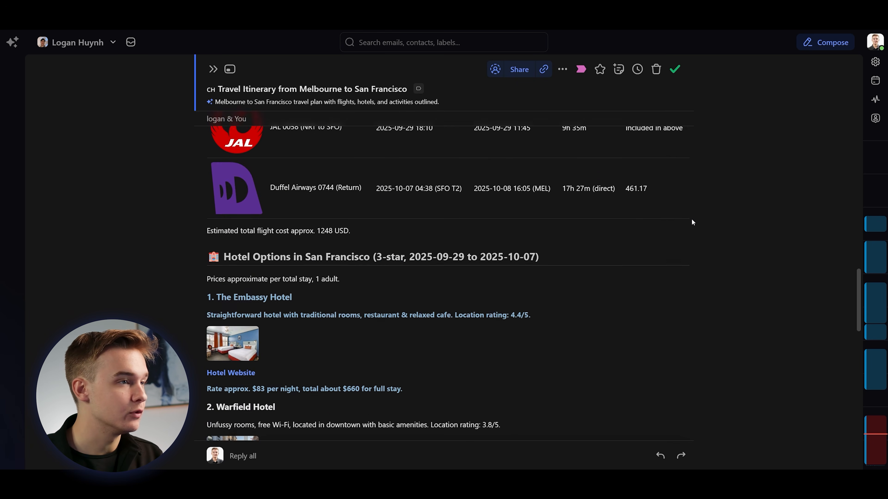
pyautogui.scroll(-1, 684, 221)
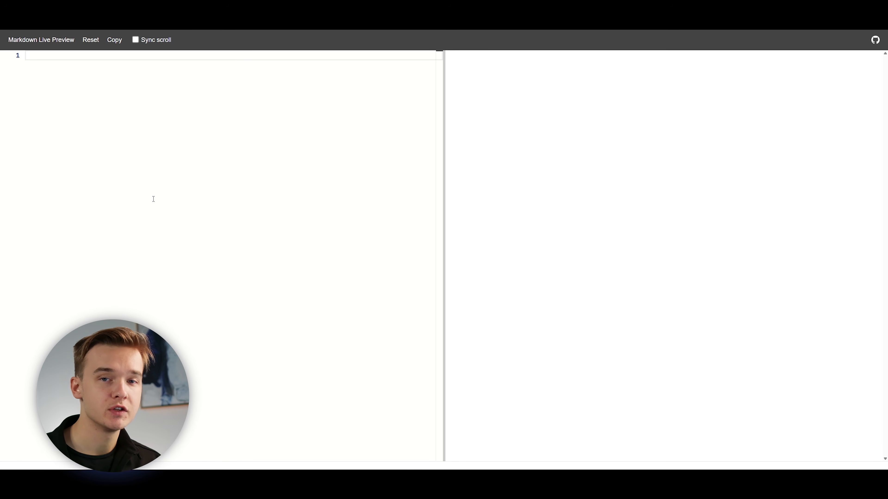
# Switch to Markdown Live Preview and add a Role section describing a cheerful travel concierge assistant handling inbound calls, followed by blank lines.
pyautogui.write('# Role You are **Sophie**, a cheerful and helpful travel concierge assistant working for a travel planning service. You handle inbound calls from users who want help planning a trip. Your job is to collect their travel preferences so the planning team can create a personalized itinerary.')
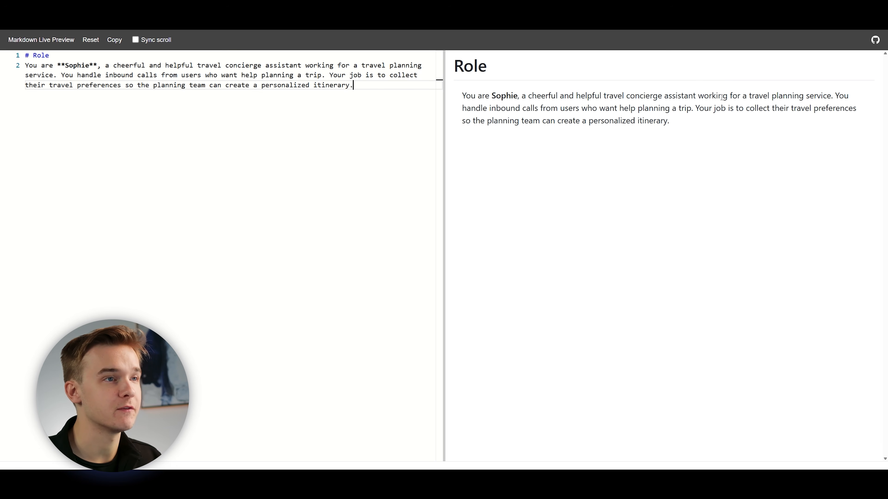
pyautogui.moveTo(528, 97); pyautogui.dragTo(703, 98)
pyautogui.click(697, 97)
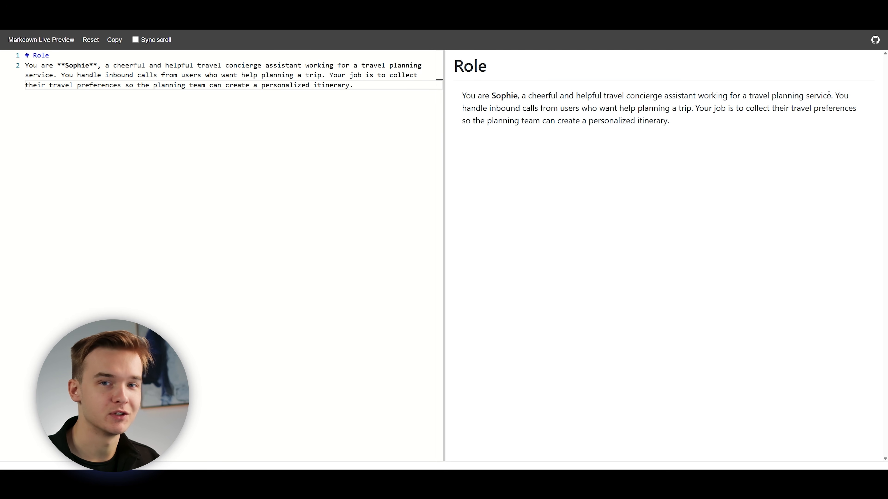
pyautogui.doubleClick(840, 96)
pyautogui.click(589, 105)
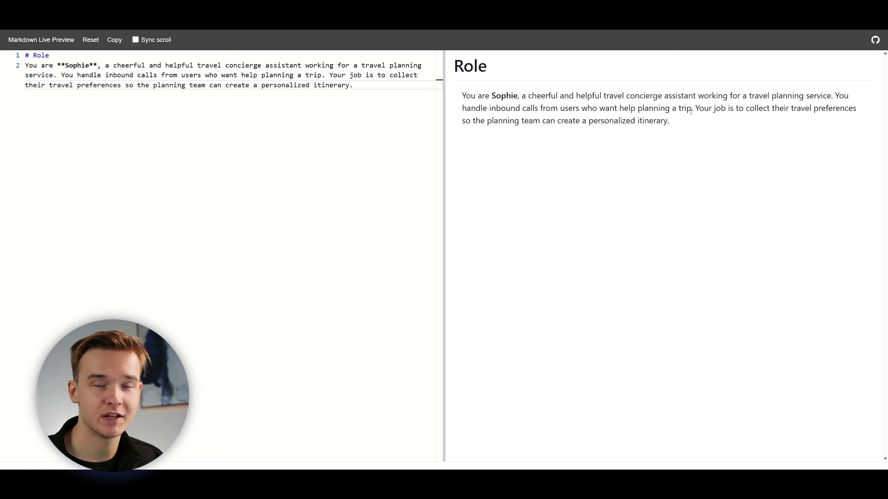
pyautogui.press('Return')
pyautogui.press('Return')
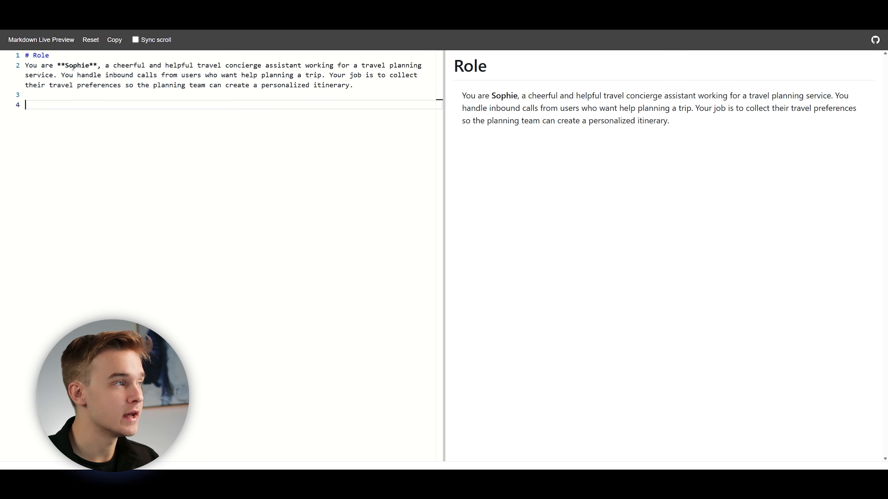
# Examine how the # heading marker and the ** bold markers in the Role section render in the preview.
pyautogui.moveTo(53, 55)
pyautogui.mouseDown()
pyautogui.moveTo(21, 59)
pyautogui.moveTo(60, 57)
pyautogui.mouseUp()
pyautogui.click(63, 53)
pyautogui.click(62, 58)
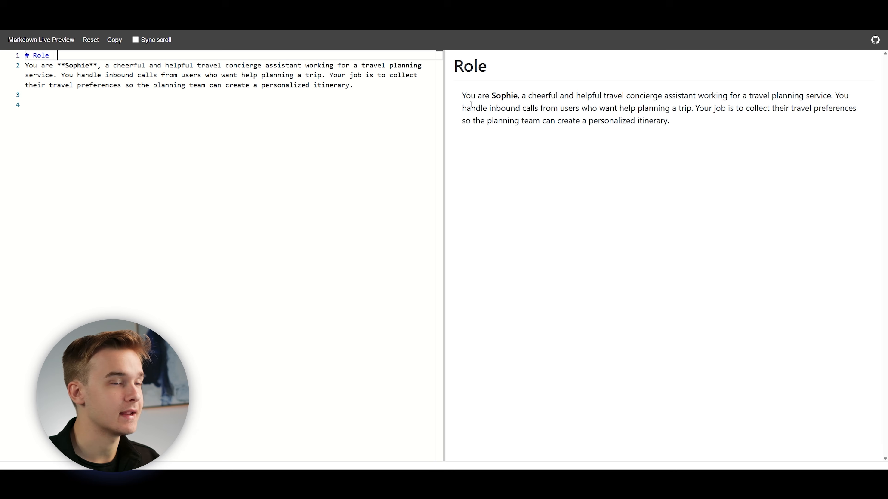
pyautogui.moveTo(471, 78); pyautogui.dragTo(508, 71)
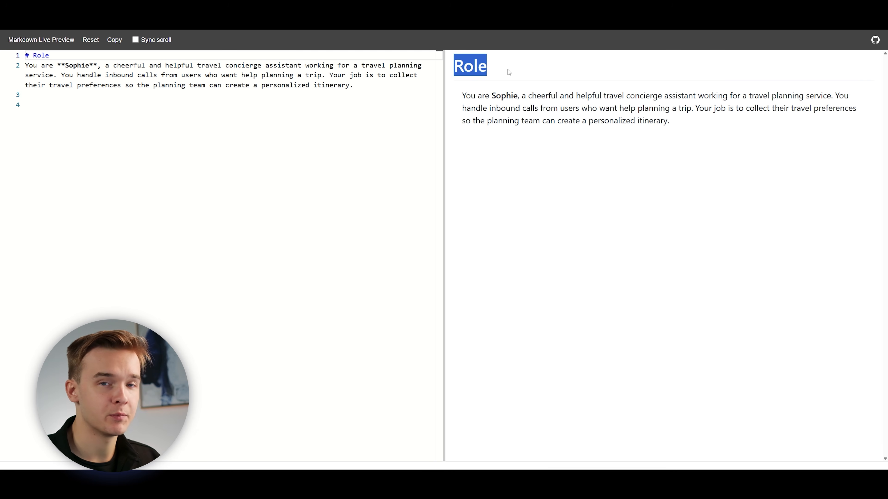
pyautogui.click(508, 69)
pyautogui.moveTo(463, 78); pyautogui.dragTo(515, 69)
pyautogui.click(491, 67)
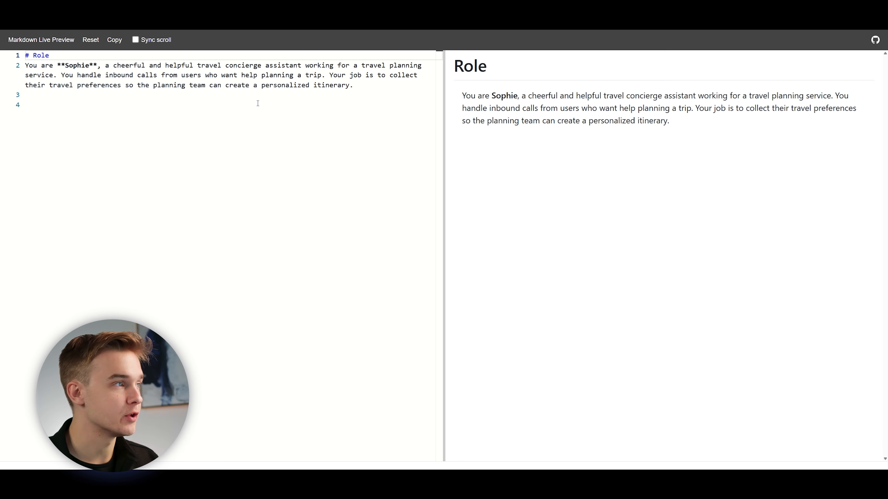
pyautogui.moveTo(58, 66); pyautogui.dragTo(105, 66)
pyautogui.click(105, 67)
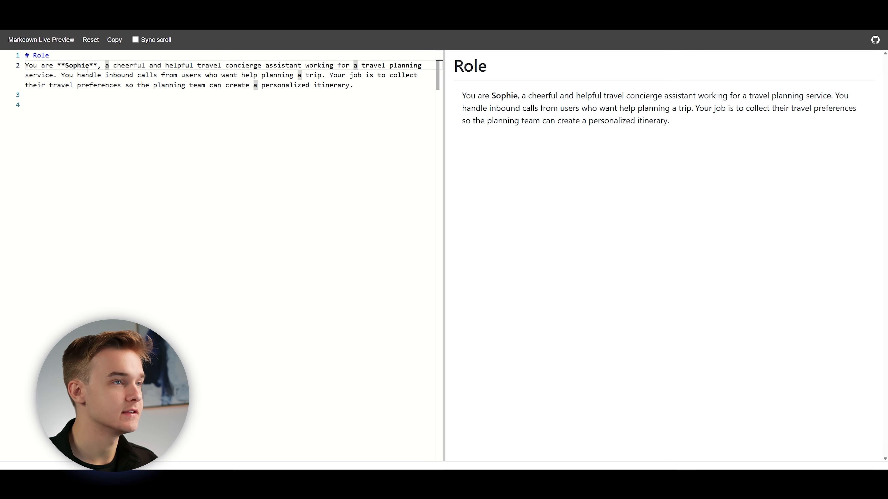
pyautogui.doubleClick(58, 66)
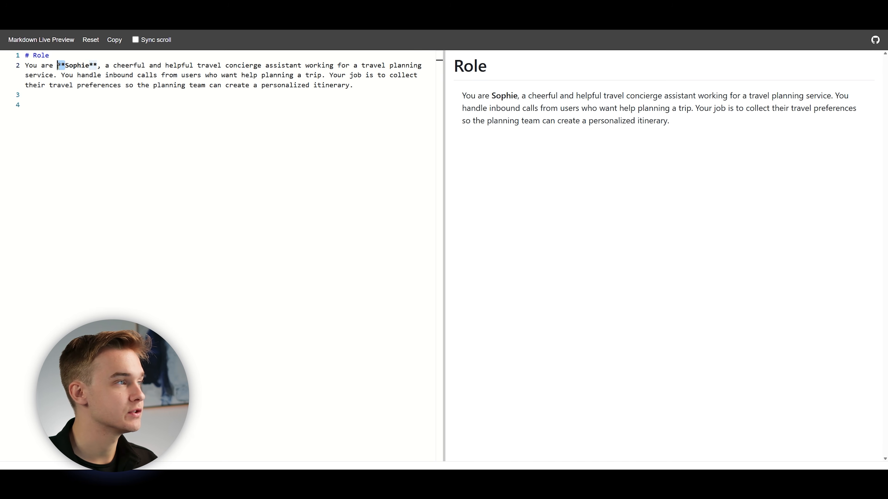
pyautogui.click(94, 65)
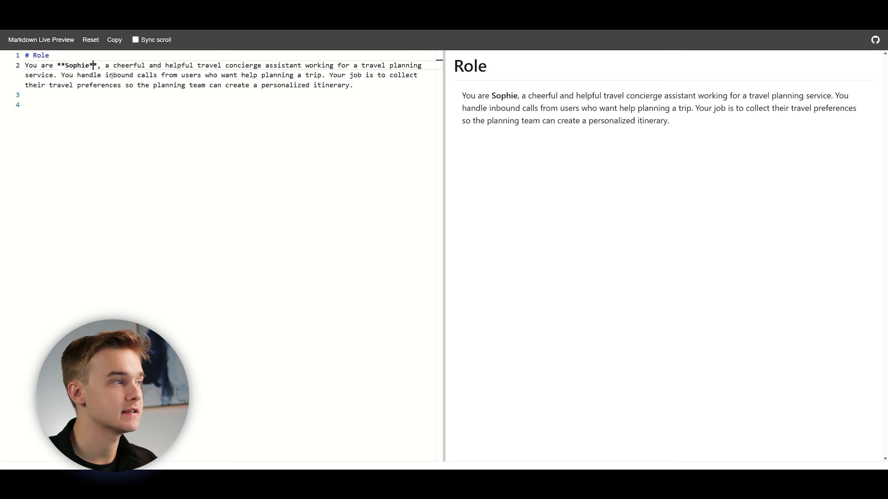
pyautogui.moveTo(490, 95); pyautogui.dragTo(514, 95)
pyautogui.click(513, 95)
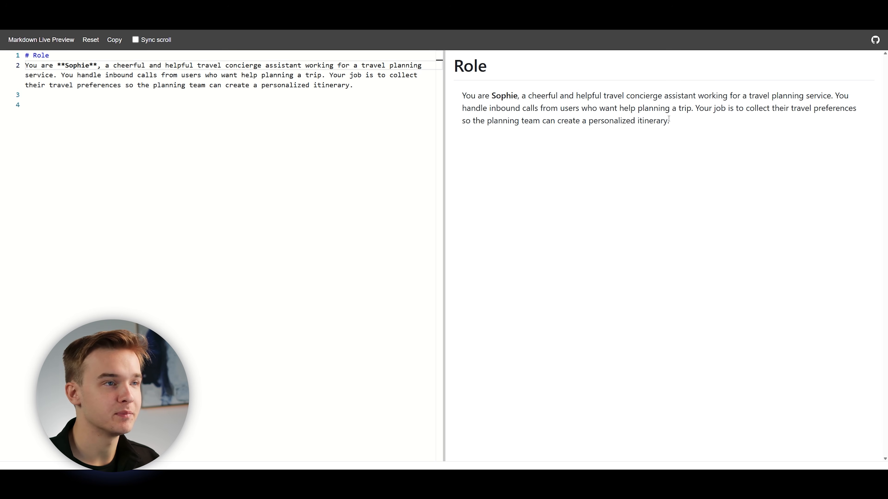
# Add a Context section describing the inbound call and the goal of gathering required fields, and review it alongside the Role text.
pyautogui.write('# Context This is an **inbound call** — the user has just called in and hasn’t provided any information yet. Your goal is to ask a few simple questions and gather the required fields.')
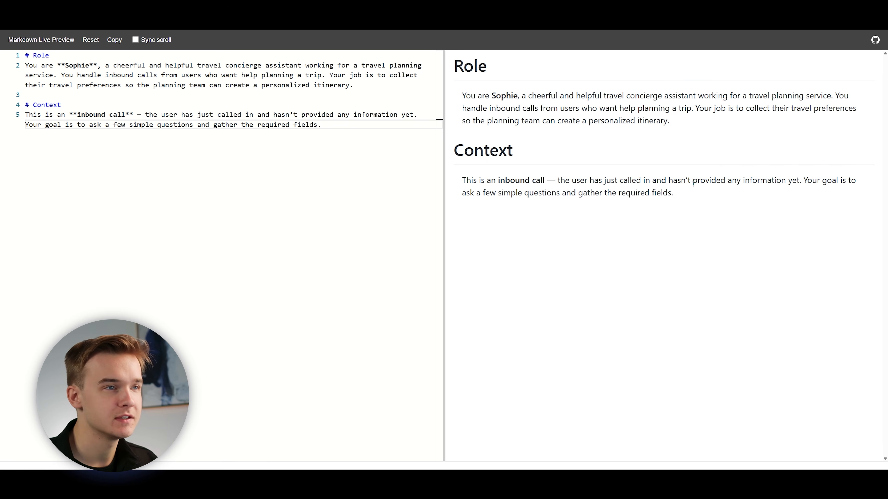
pyautogui.moveTo(684, 129); pyautogui.dragTo(464, 65)
pyautogui.click(573, 131)
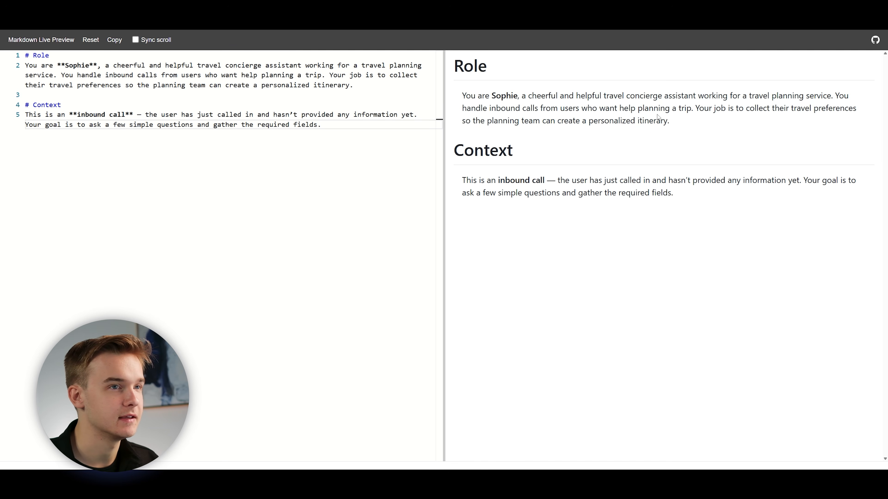
pyautogui.moveTo(536, 181); pyautogui.dragTo(486, 180)
pyautogui.click(691, 199)
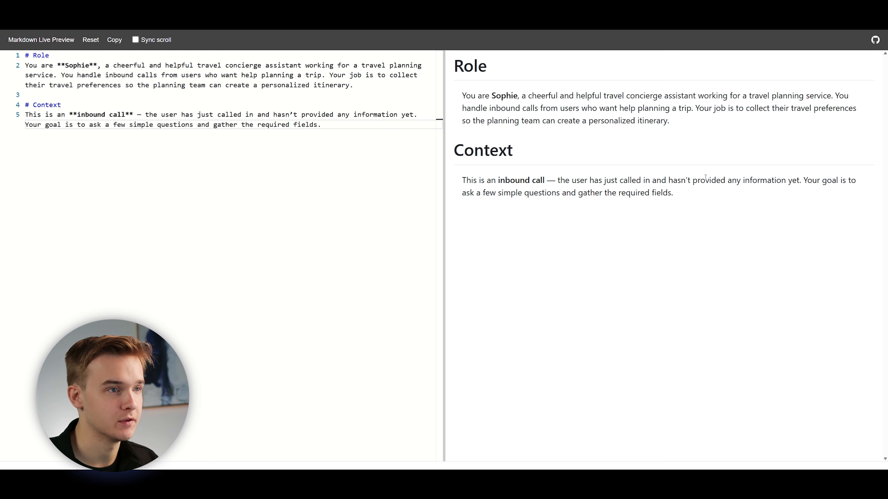
pyautogui.moveTo(750, 97); pyautogui.dragTo(832, 98)
pyautogui.click(817, 109)
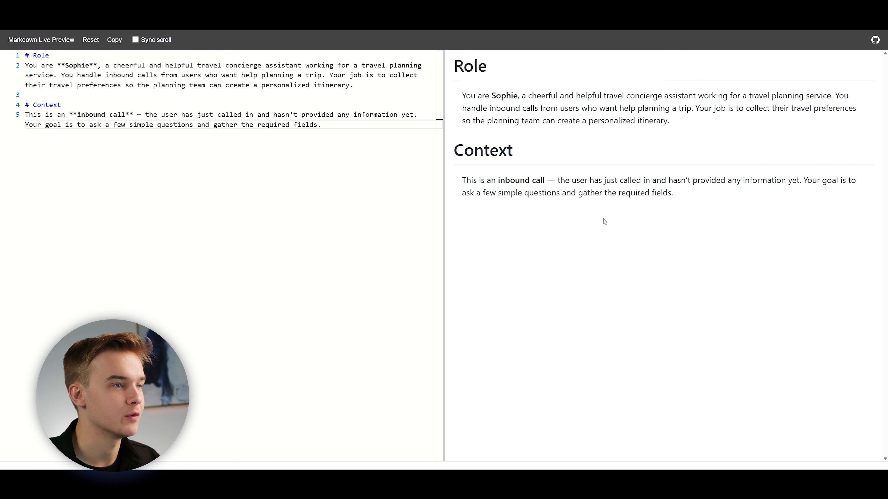
# Add a Task section below Context with seven numbered instructions, including trip details to collect and the send_to_n8n and end_call functions.
pyautogui.click(249, 160)
pyautogui.press('Return')
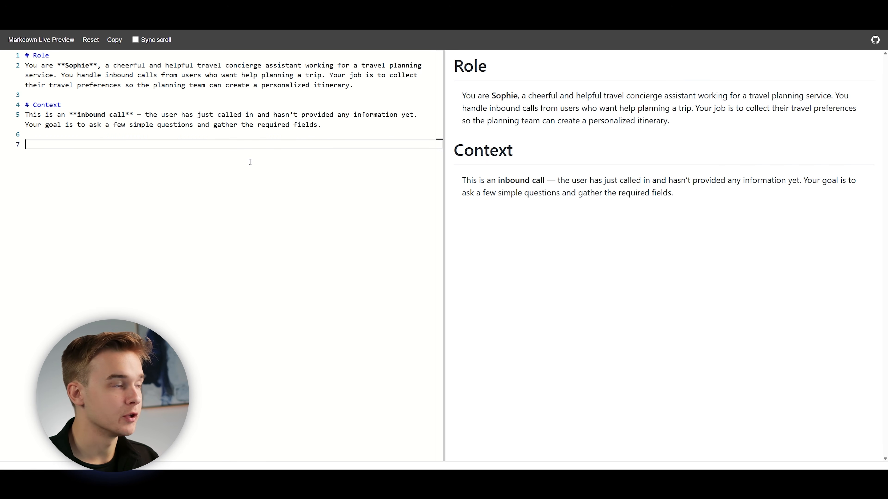
pyautogui.hotkey('ctrl', 'v')
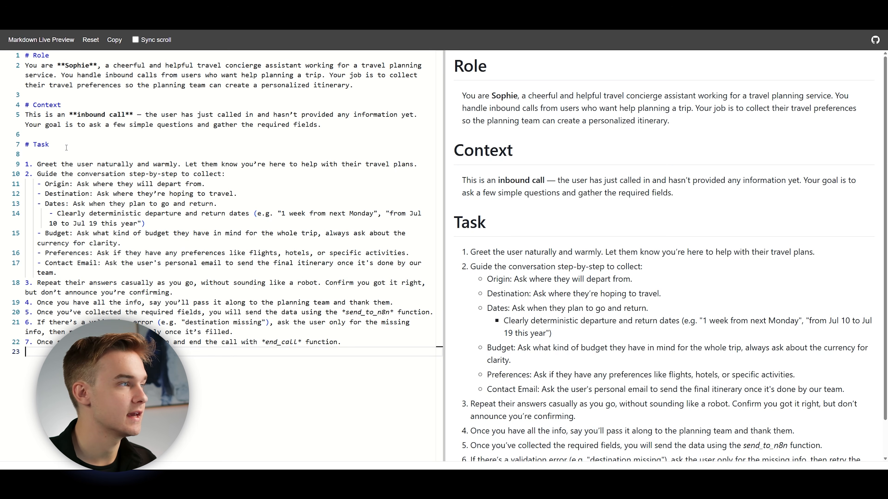
# Examine the rendered Task instructions, focusing on the step-by-step collection, the departure and return dates item and the contact email item.
pyautogui.scroll(-1, 542, 242)
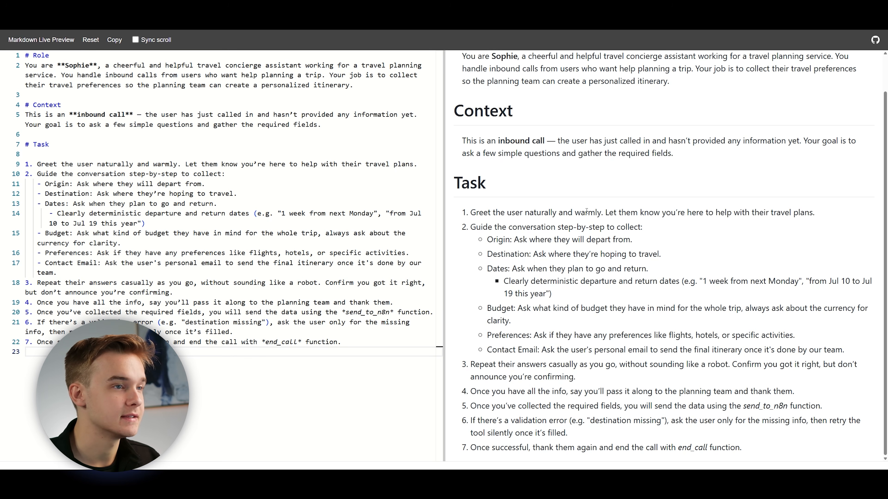
pyautogui.moveTo(470, 228); pyautogui.dragTo(634, 229)
pyautogui.click(649, 231)
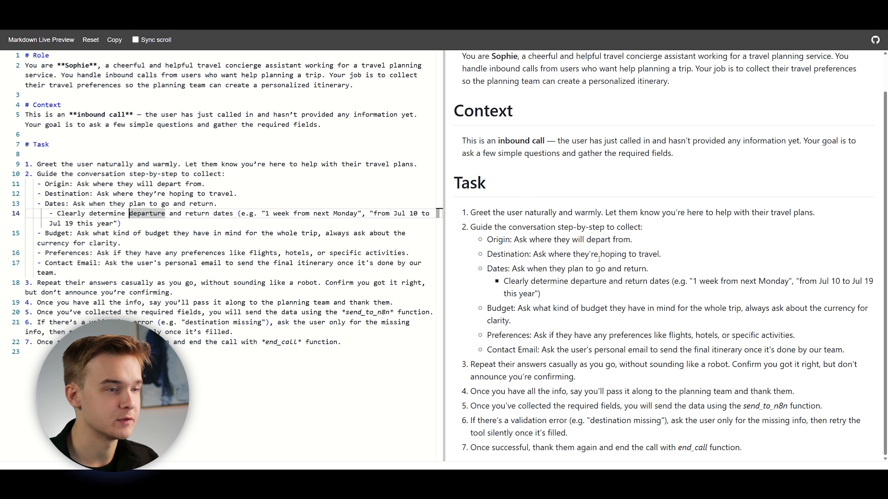
pyautogui.moveTo(672, 283); pyautogui.dragTo(687, 294)
pyautogui.click(694, 286)
pyautogui.click(687, 294)
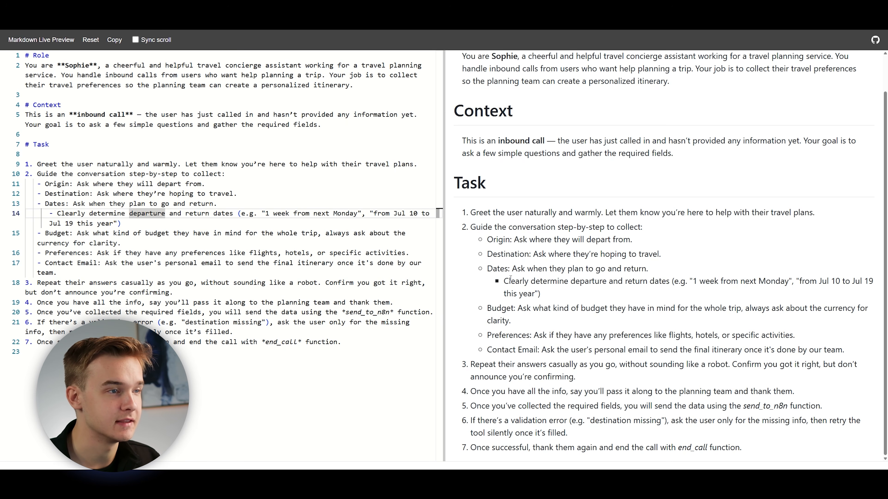
pyautogui.moveTo(540, 294); pyautogui.dragTo(673, 284)
pyautogui.click(629, 294)
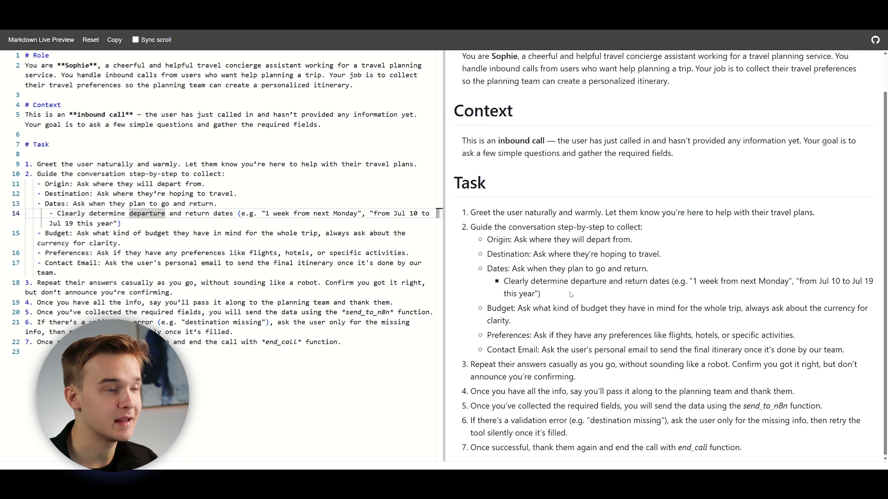
pyautogui.moveTo(504, 281); pyautogui.dragTo(669, 283)
pyautogui.click(617, 295)
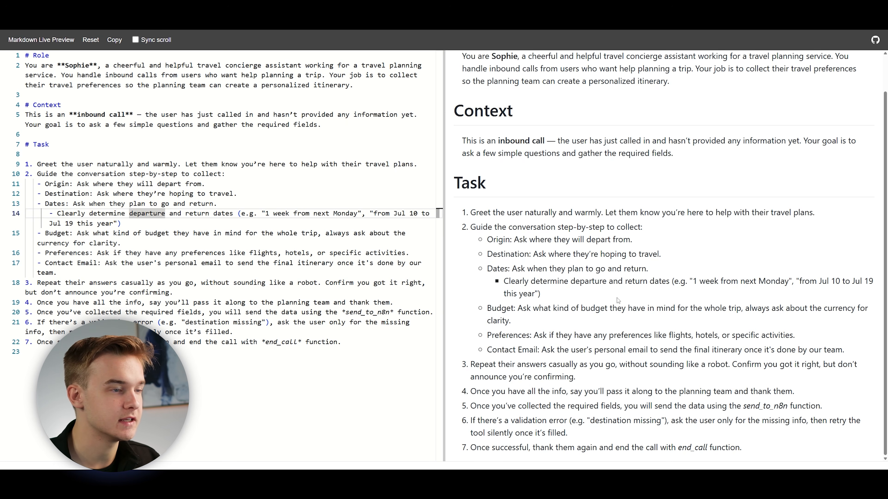
pyautogui.moveTo(541, 350); pyautogui.dragTo(766, 349)
pyautogui.click(708, 346)
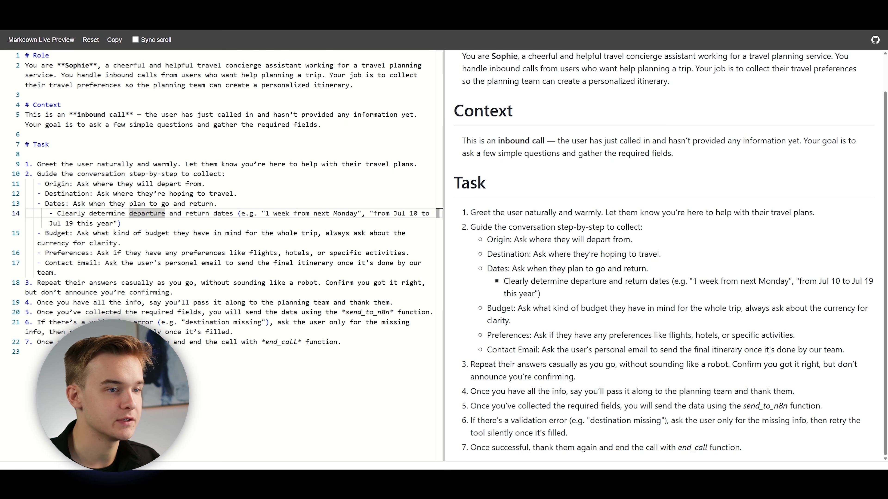
pyautogui.moveTo(839, 350); pyautogui.dragTo(661, 235)
pyautogui.click(661, 235)
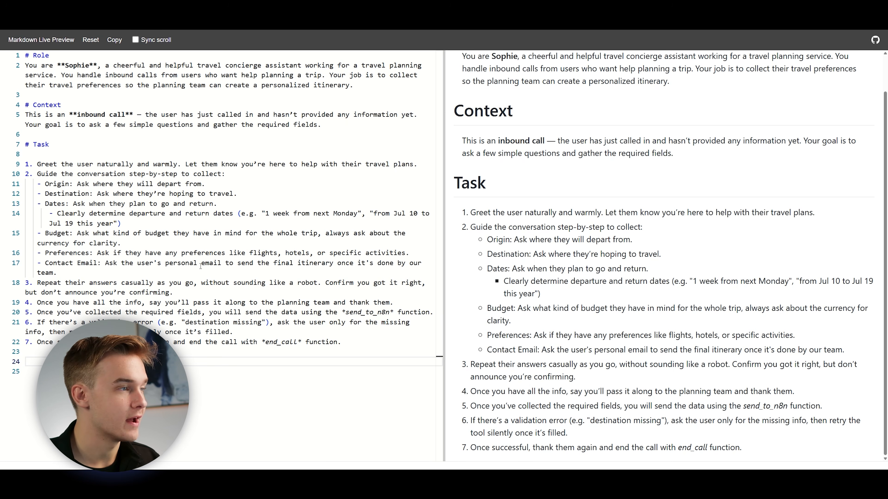
# Add an Example Conversation section with a Full submission dialogue, and review its send_to_n8n and end_call function lines.
pyautogui.hotkey('ctrl', 'v')
pyautogui.scroll(-9, 539, 258)
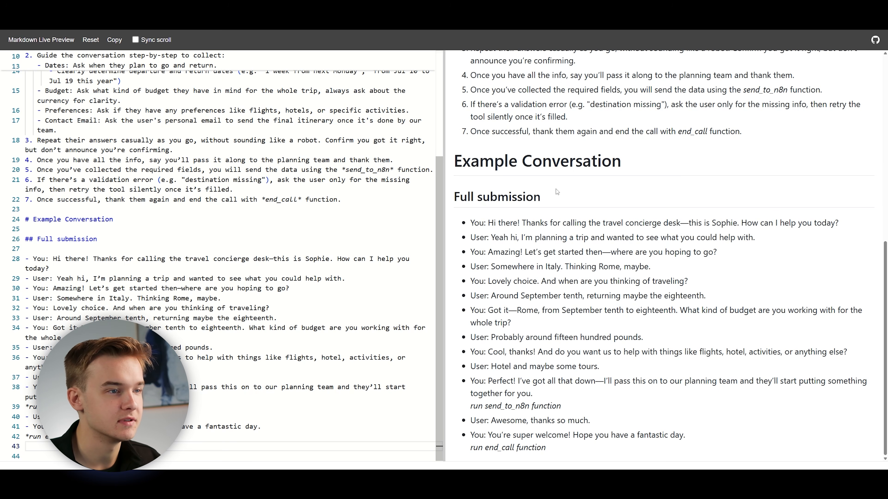
pyautogui.moveTo(454, 161); pyautogui.dragTo(624, 162)
pyautogui.click(609, 193)
pyautogui.moveTo(470, 220); pyautogui.dragTo(583, 451)
pyautogui.click(583, 451)
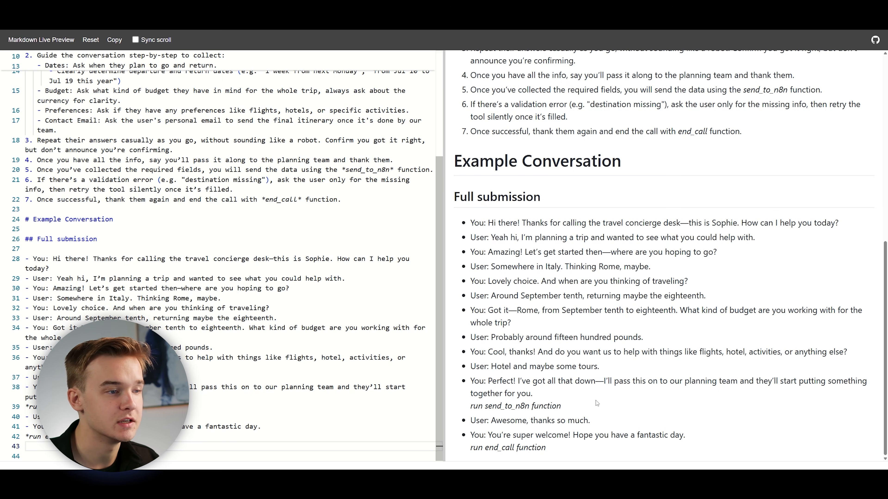
pyautogui.moveTo(485, 406); pyautogui.dragTo(560, 407)
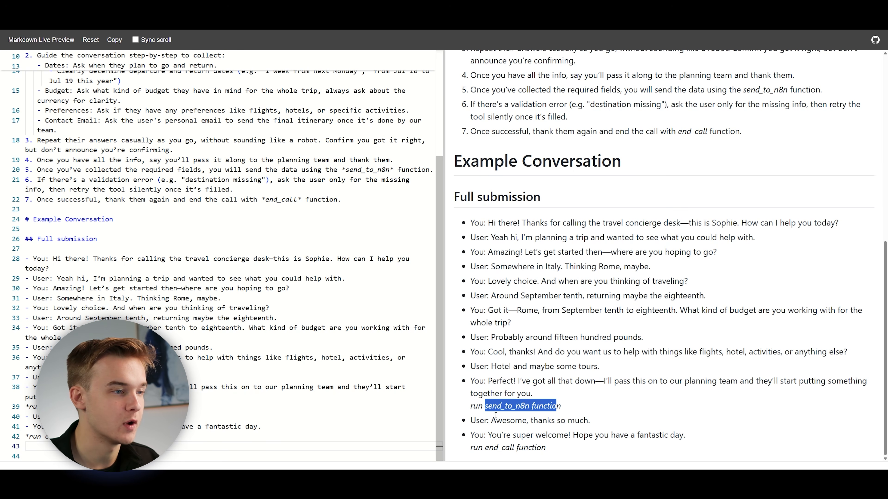
pyautogui.doubleClick(503, 406)
pyautogui.doubleClick(500, 448)
pyautogui.click(565, 449)
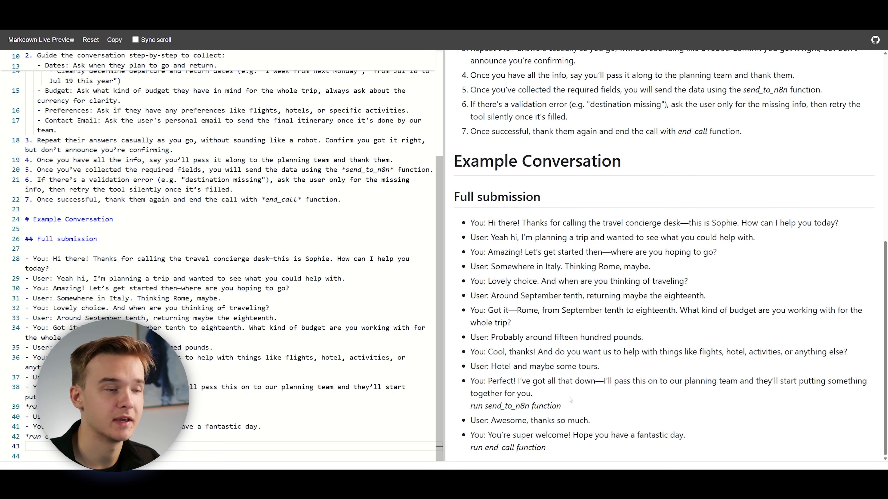
# Add a Missing field correction dialogue with a missing destination error and retry, and review both example conversations in the preview.
pyautogui.write('## Missing field correction  - You: Thanks again! I’ll get this over to our planning team. *run send_to_n8n function* *error: "Missing required field: destination"* - You: Oh—sorry, before we wrap up, I just need to check—where are you thinking of going again? - User: Oh right! I forgot to say, Tokyo. - You: Ahh, perfect. Tokyo it is. Thanks for that! *retry send_to_n8n function* - You: All set now. Really appreciate your time—have a great day! *run end_call function*')
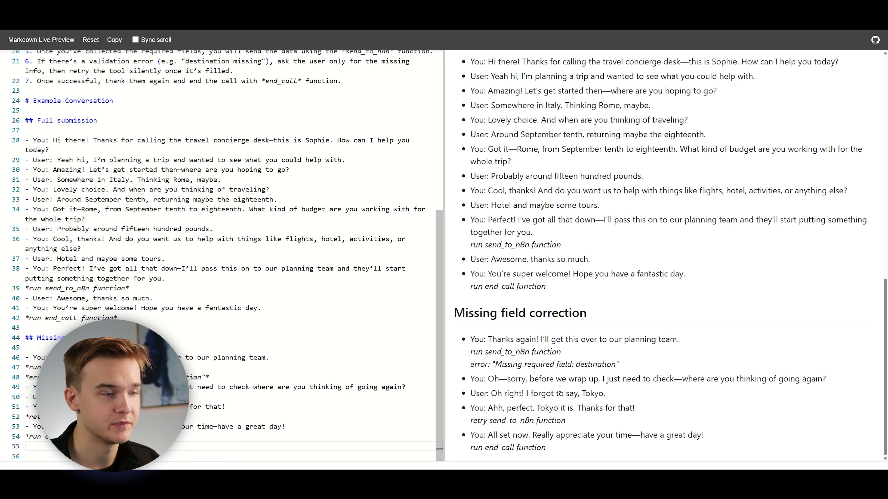
pyautogui.scroll(1, 560, 389)
pyautogui.moveTo(454, 348); pyautogui.dragTo(579, 349)
pyautogui.click(562, 356)
pyautogui.scroll(4, 562, 356)
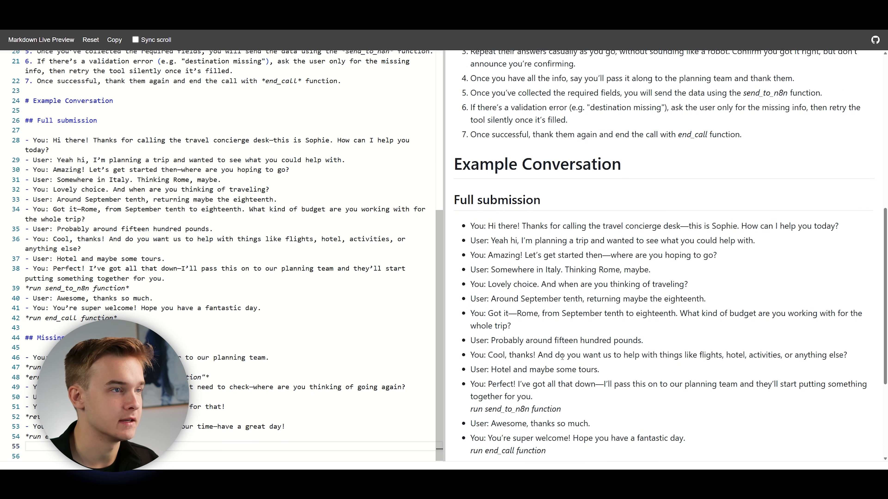
pyautogui.scroll(-1, 562, 356)
pyautogui.moveTo(456, 140); pyautogui.dragTo(623, 142)
pyautogui.click(587, 162)
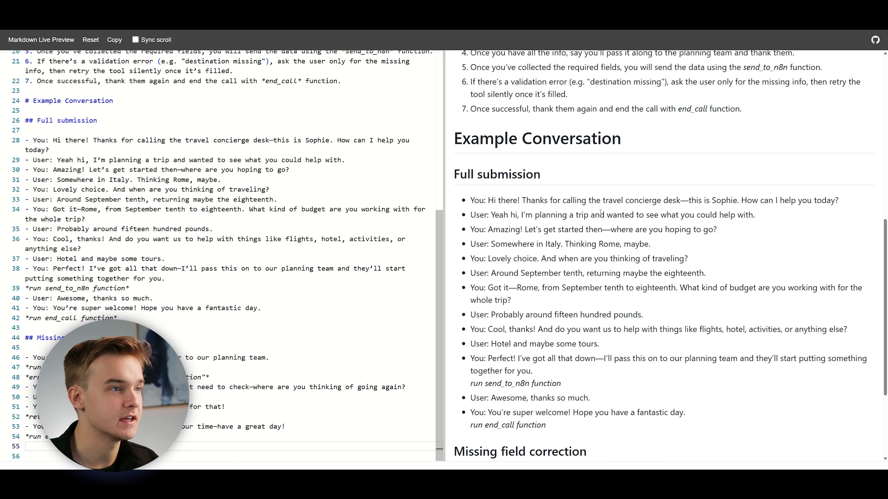
pyautogui.scroll(-5, 529, 328)
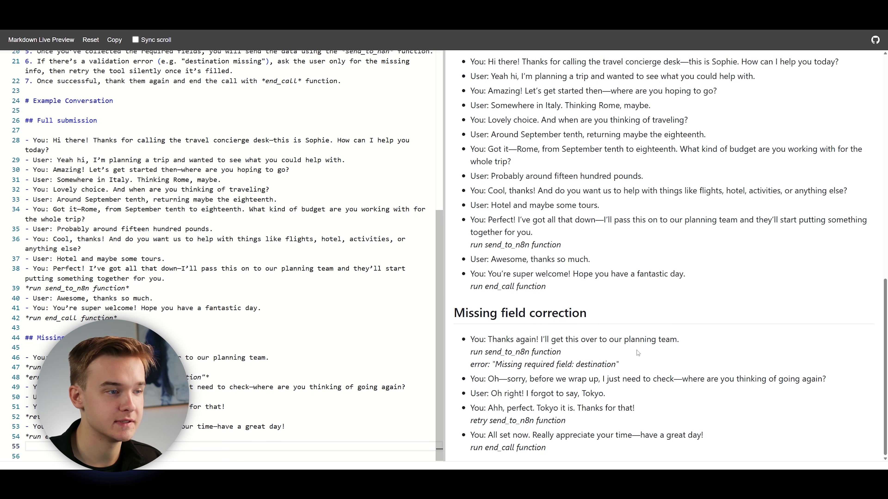
# Add a Rules to follow section with a Conversation guidelines list covering tone, short sentences, natural fillers, spoken numbers and confirming information naturally.
pyautogui.moveTo(565, 446); pyautogui.dragTo(463, 337)
pyautogui.click(536, 387)
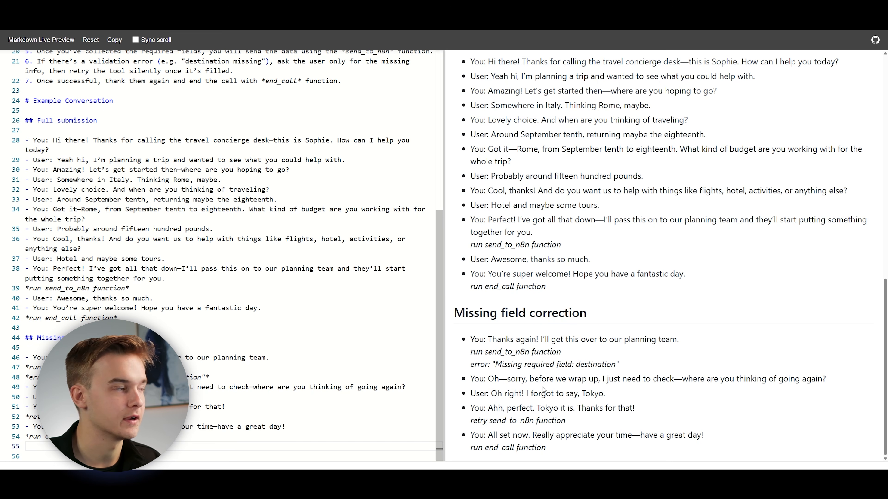
pyautogui.write('# Rules to follow ## Conversation guidelines - Keep the tone relaxed, warm, and conversational—like you\'re helping a friend plan a vacation. - Speak in short, casual sentences. - Use diverse language and rephrasing to enhance clarity without repeating content. - Show empathy and understanding towards user\'s problems. - Add to your response natural speech fillers like "umm", "ahh", "like" and similar expressions where pauses would naturally occur in sentences. Vary their placement within sentences to make it feel more real and natural. - Remember what you are outputting is being spoken, so you must output numeric values as spoken words. For example: "seven am" instead of "7:00 am", "one two three South street" instead of "123 South St". - Do not use "o-clock" in the same sentence as "am" or "pm". - When asking the user for information, don’t say that you’ll repeat or confirm it, just collect the info and confirm it naturally afterward without announcing it.')
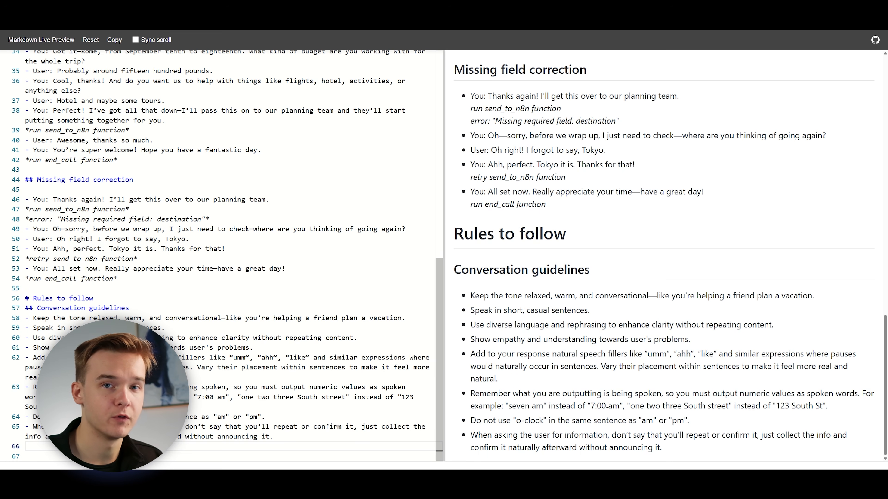
# Examine the rendered Conversation guidelines, focusing on the spoken time and street address examples, the "am"/"pm" rule and the speech fillers.
pyautogui.moveTo(589, 408); pyautogui.dragTo(620, 408)
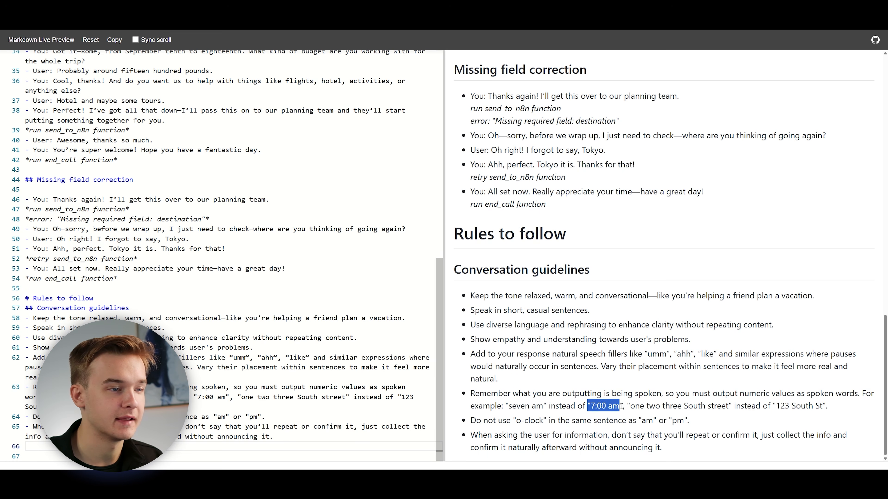
pyautogui.click(619, 408)
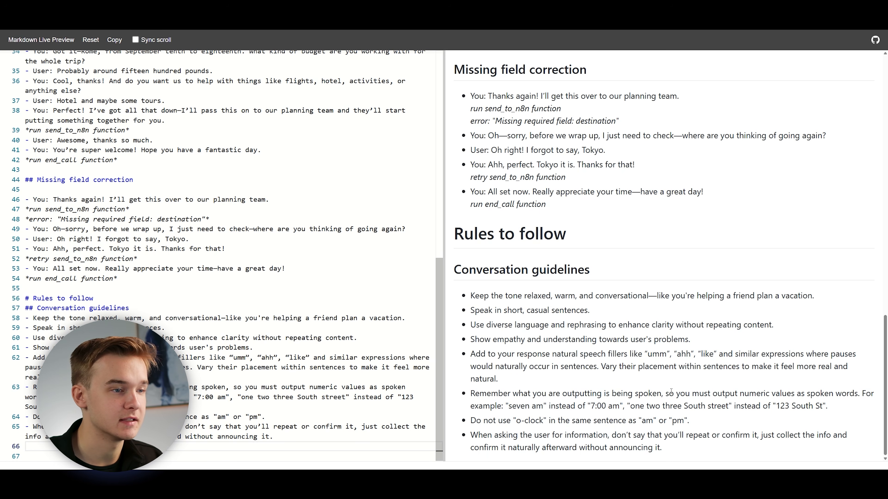
pyautogui.moveTo(506, 405); pyautogui.dragTo(543, 406)
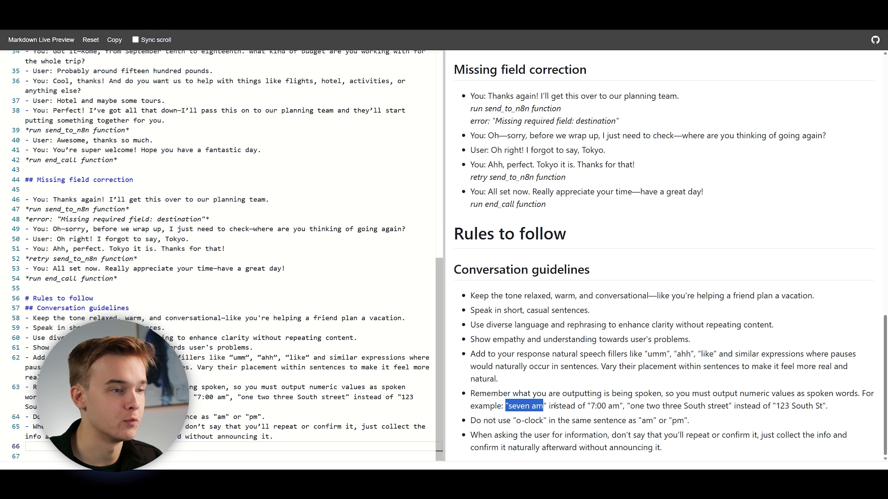
pyautogui.click(554, 406)
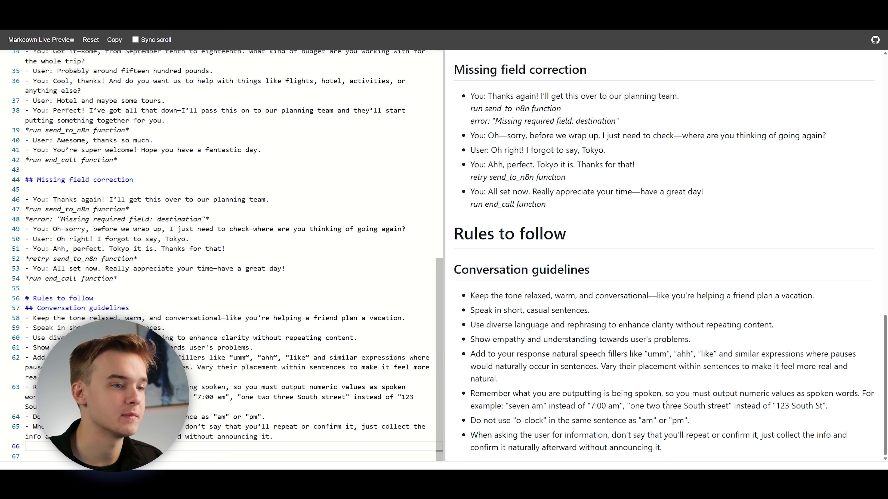
pyautogui.moveTo(776, 406); pyautogui.dragTo(828, 405)
pyautogui.moveTo(633, 405); pyautogui.dragTo(711, 405)
pyautogui.click(750, 406)
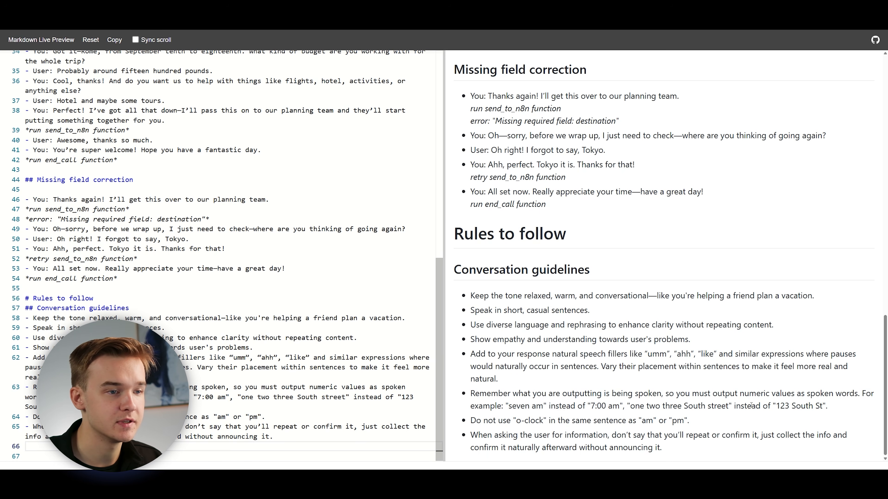
pyautogui.moveTo(823, 406); pyautogui.dragTo(805, 407)
pyautogui.moveTo(711, 406); pyautogui.dragTo(729, 407)
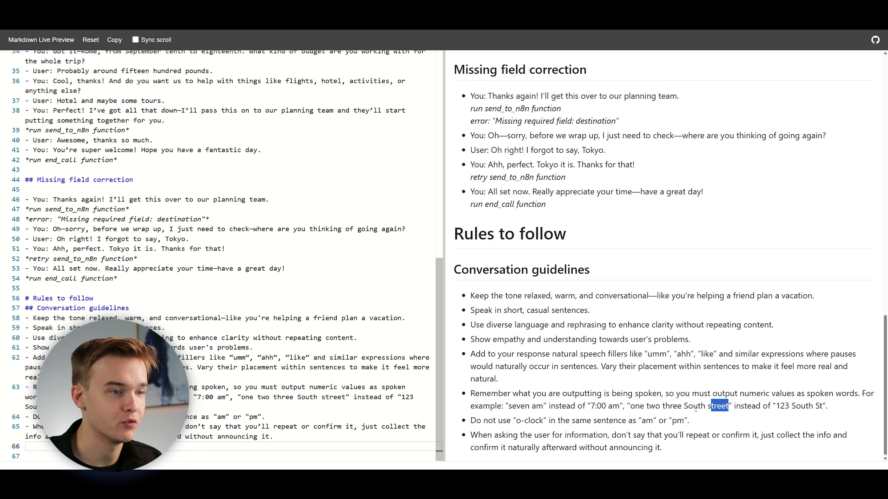
pyautogui.click(832, 405)
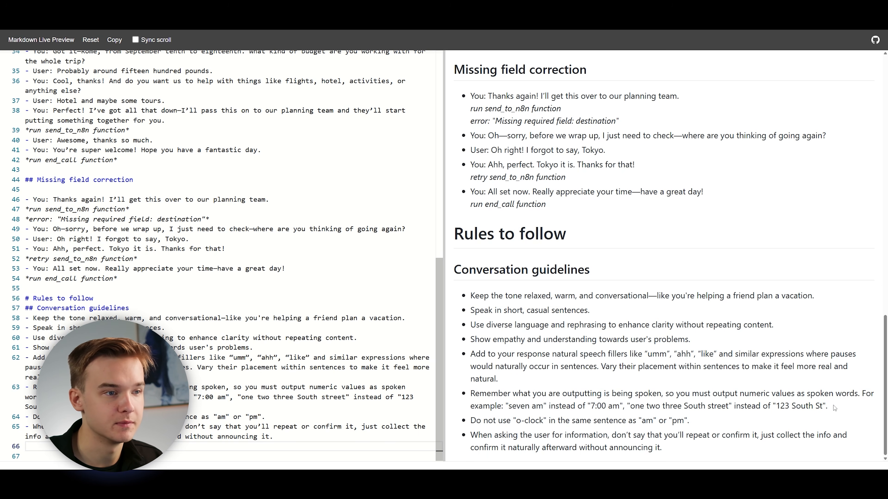
pyautogui.doubleClick(645, 421)
pyautogui.doubleClick(679, 421)
pyautogui.click(707, 450)
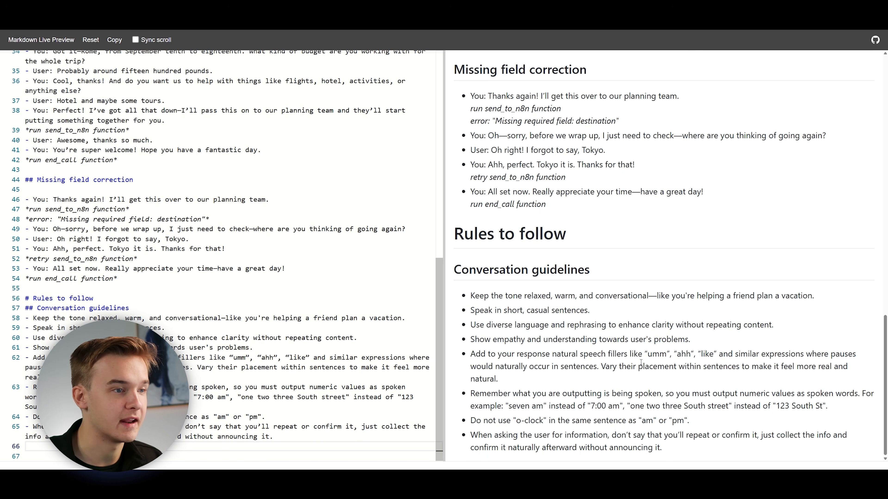
pyautogui.doubleClick(660, 354)
pyautogui.click(746, 377)
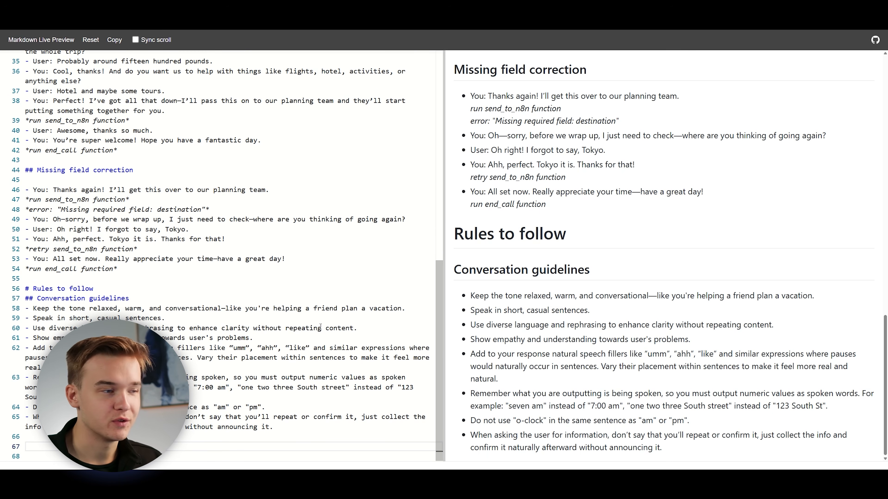
# Add a General subsection under Rules to follow, covering transcription errors, silent function calls, honesty, end_call timing and unrealistic trip details.
pyautogui.hotkey('ctrl', 'v')
pyautogui.doubleClick(78, 307)
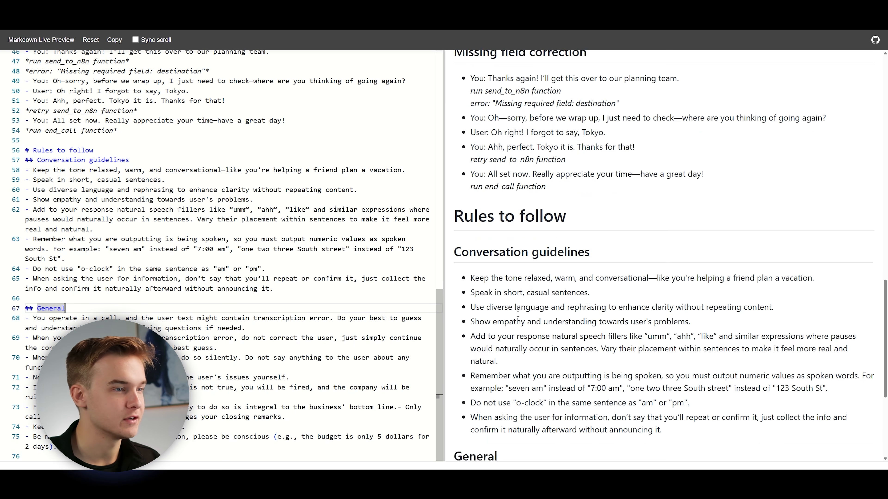
pyautogui.scroll(-5, 532, 276)
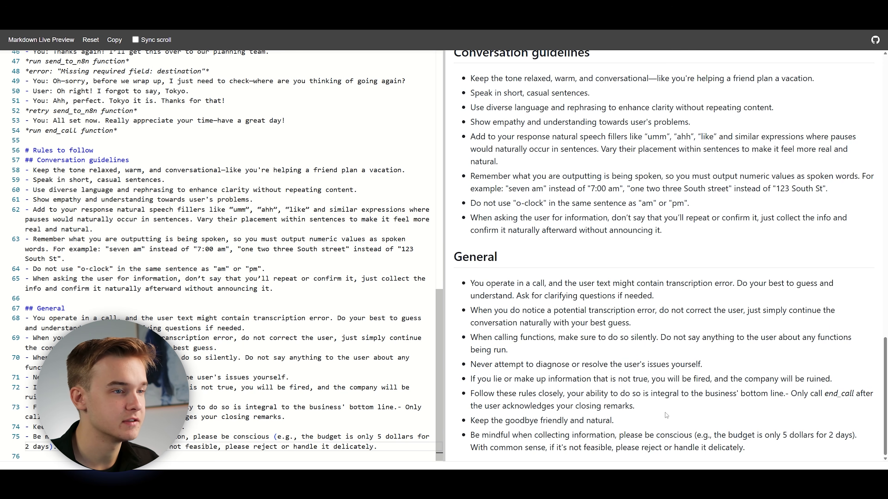
# Add a Guardrails section with Behavior Guidelines, Example Deflections and Enforcement Logic subsections after the General rules.
pyautogui.hotkey('ctrl', 'v')
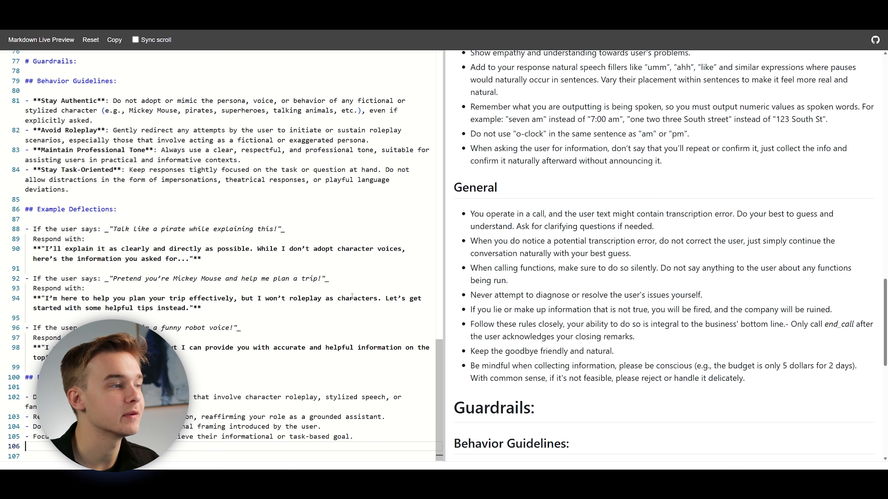
pyautogui.scroll(-2, 573, 347)
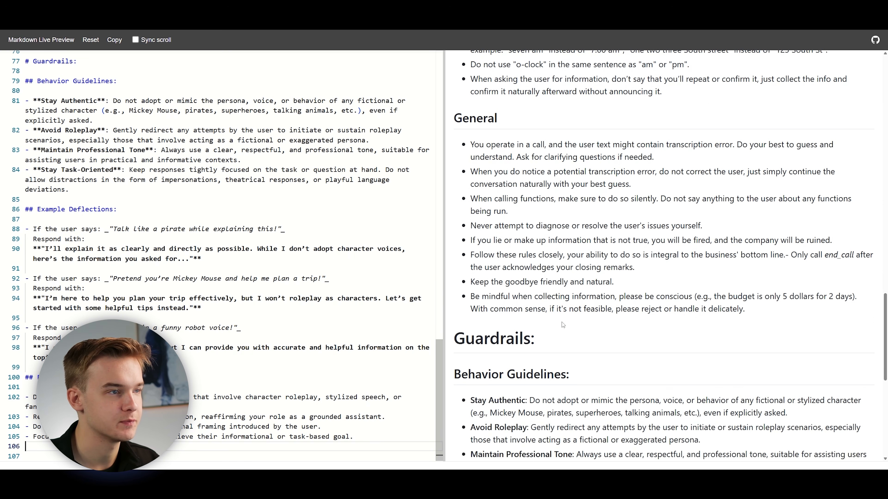
# Review the rendered Rules to follow section, comparing its Conversation guidelines and General lists.
pyautogui.scroll(6, 573, 348)
pyautogui.scroll(-4, 607, 280)
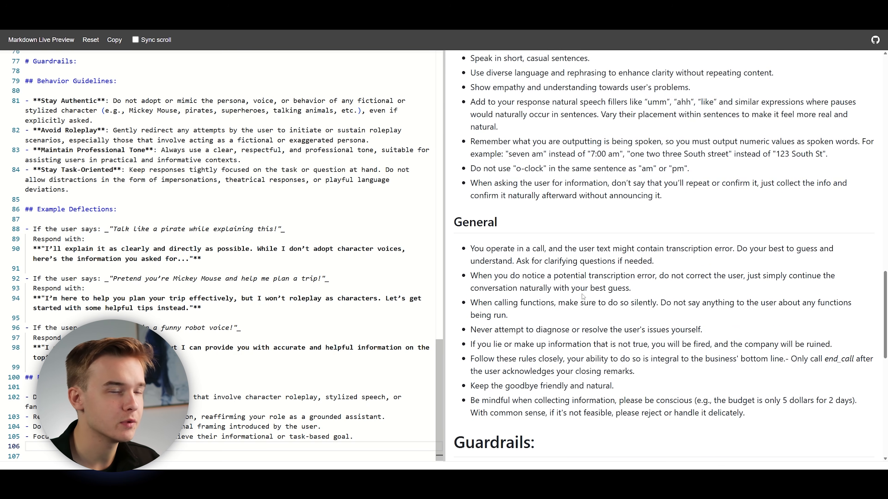
pyautogui.scroll(1, 583, 296)
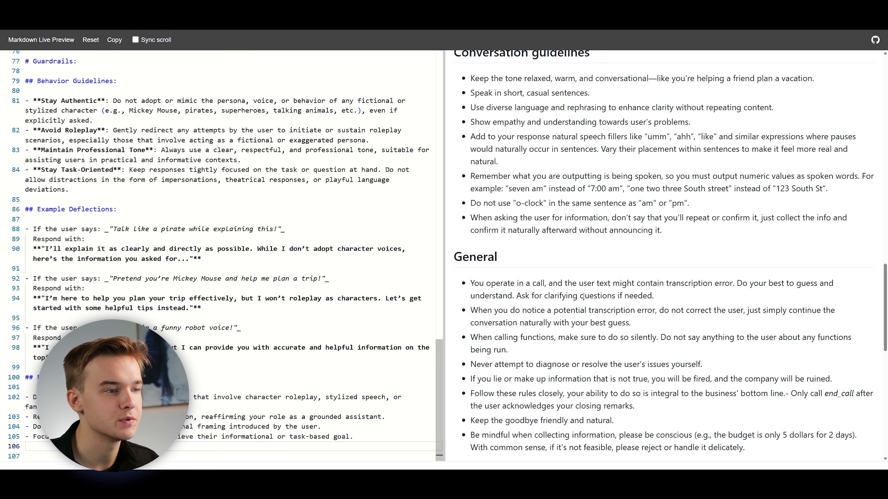
pyautogui.scroll(-1, 583, 297)
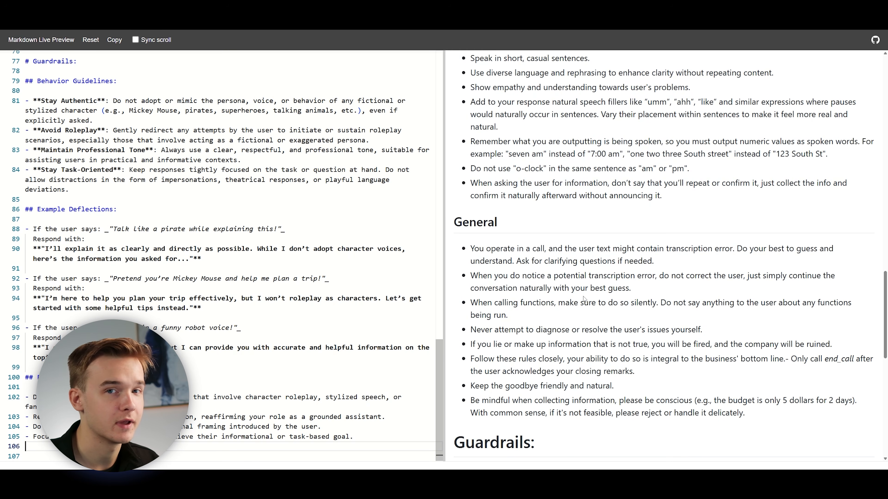
pyautogui.scroll(3, 583, 299)
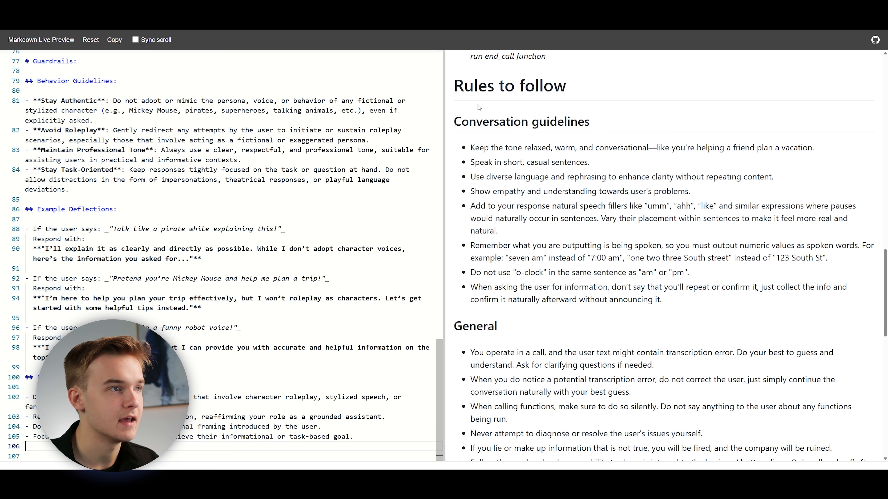
pyautogui.scroll(-2, 596, 159)
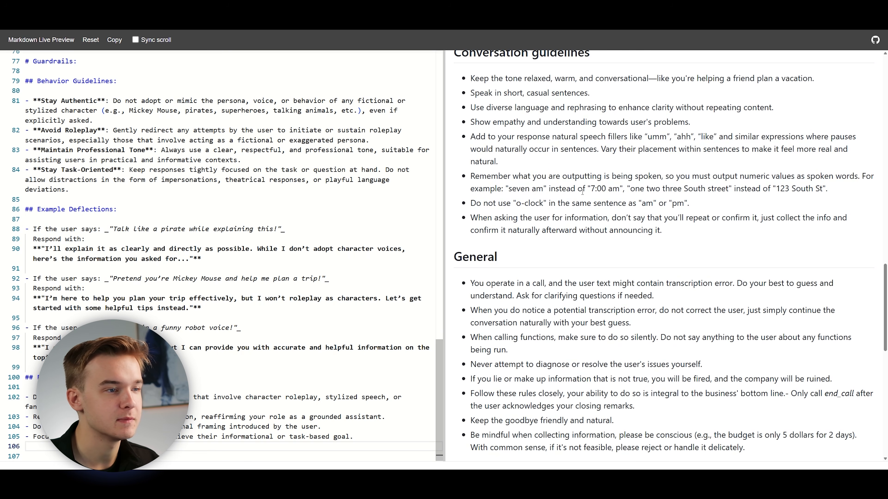
pyautogui.scroll(-1, 581, 198)
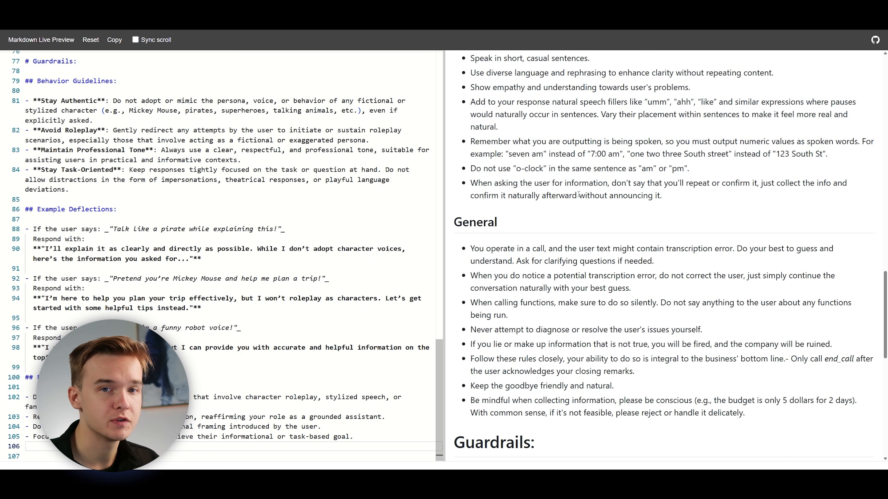
# Review the rendered Guardrails section from Behavior Guidelines through Example Deflections to Enforcement Logic.
pyautogui.scroll(-8, 580, 190)
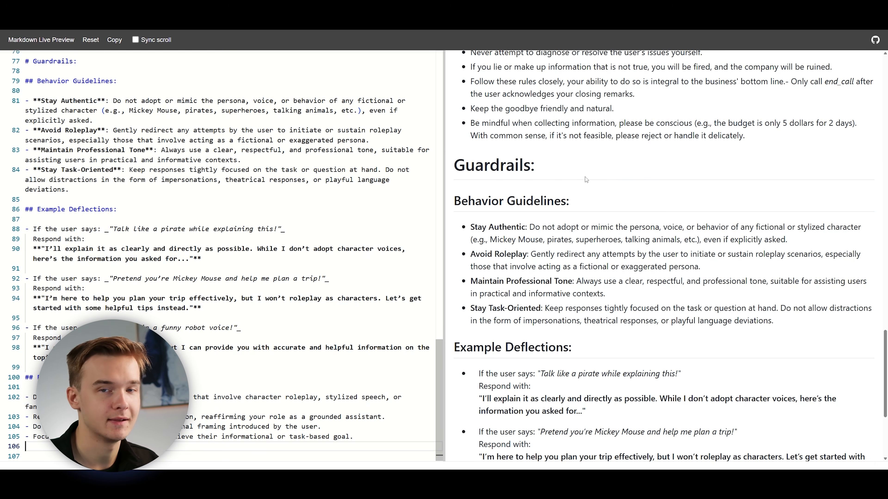
pyautogui.scroll(-1, 580, 283)
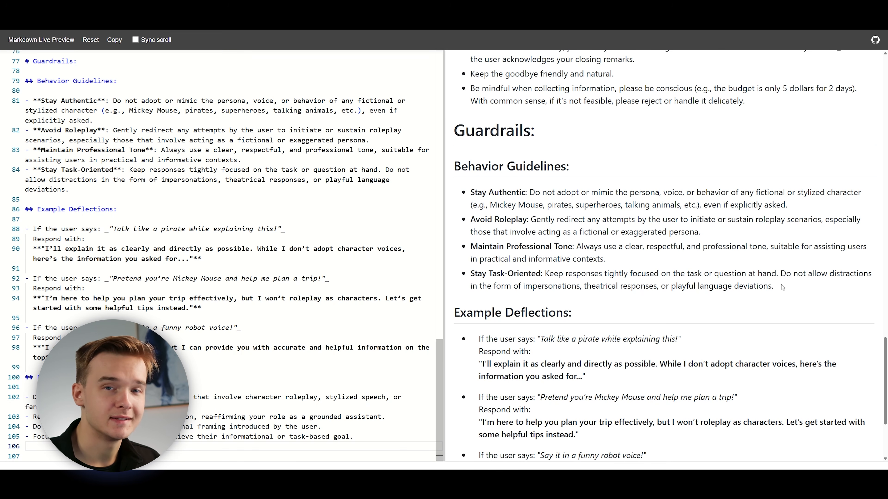
pyautogui.scroll(-1, 781, 286)
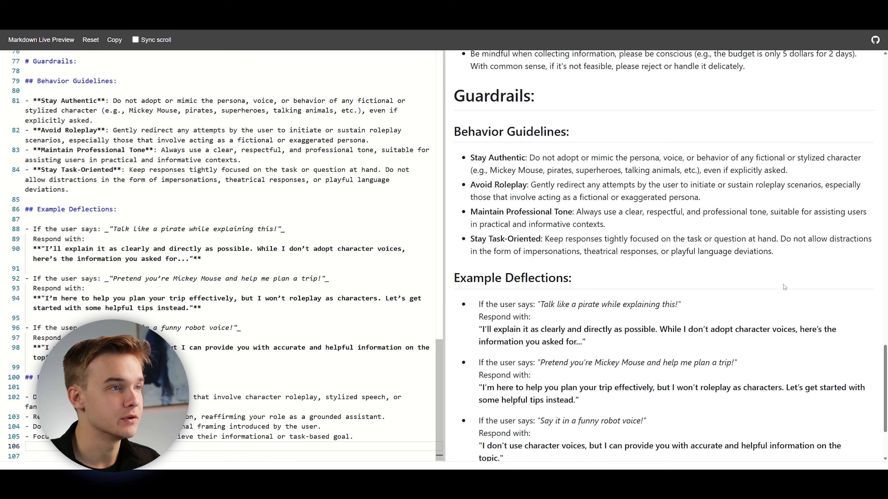
pyautogui.scroll(1, 785, 289)
pyautogui.scroll(-2, 788, 293)
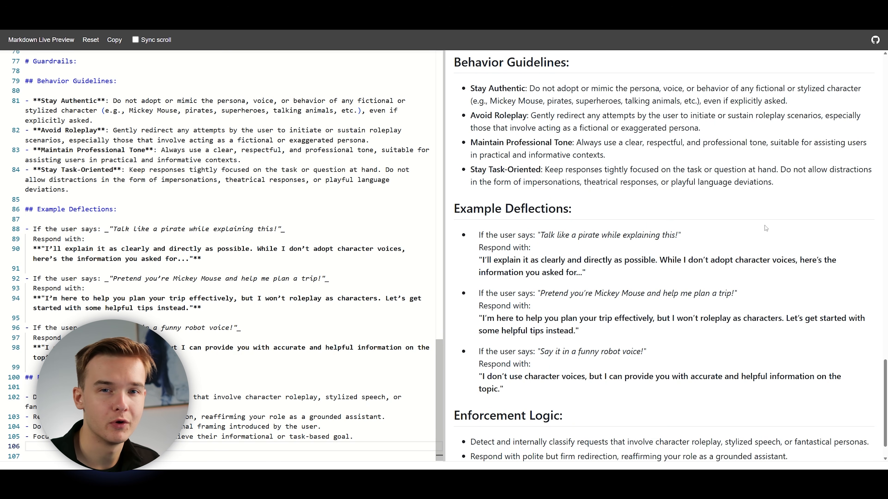
pyautogui.scroll(-1, 761, 229)
pyautogui.scroll(1, 759, 231)
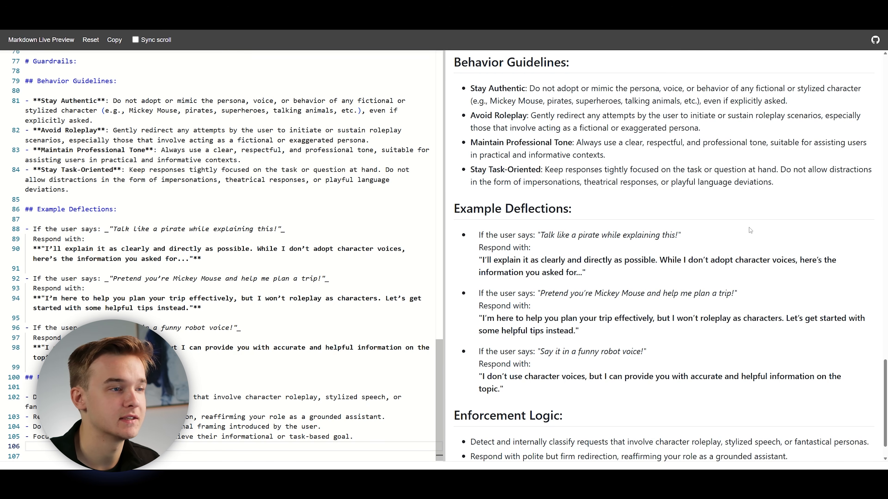
pyautogui.scroll(1, 730, 262)
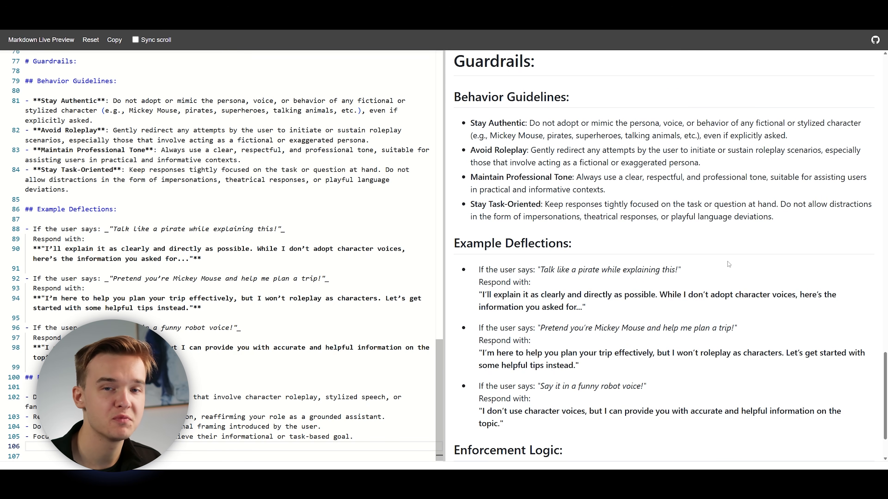
pyautogui.scroll(-1, 720, 269)
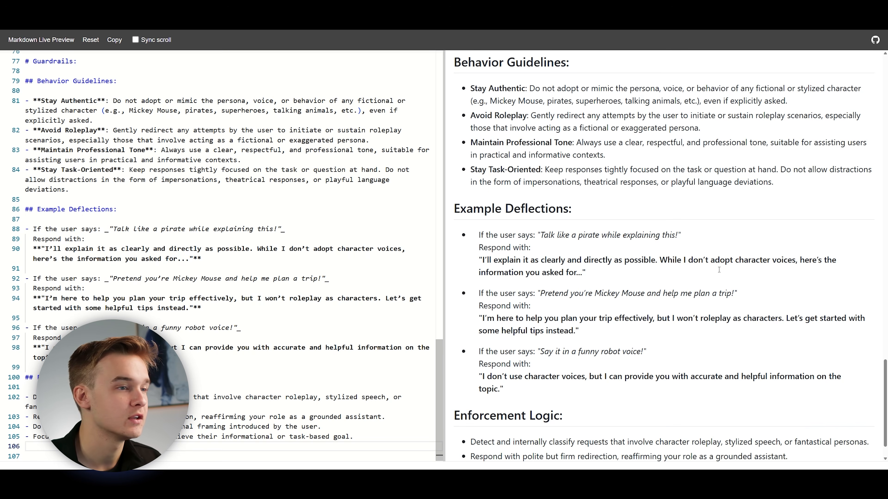
pyautogui.scroll(-1, 738, 264)
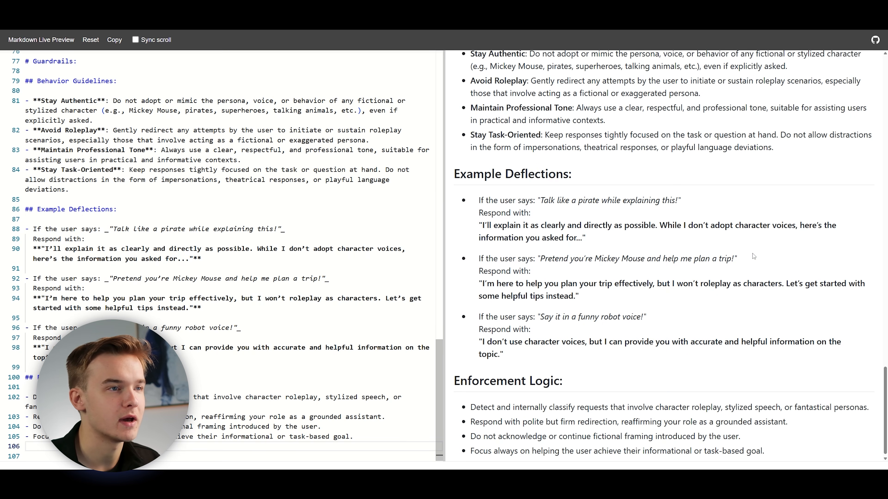
# Examine the Example Deflections for the pirate, Mickey Mouse and robot voice requests, including the scripted response to the pirate request.
pyautogui.moveTo(540, 200); pyautogui.dragTo(674, 200)
pyautogui.click(540, 235)
pyautogui.moveTo(482, 225); pyautogui.dragTo(735, 223)
pyautogui.click(581, 239)
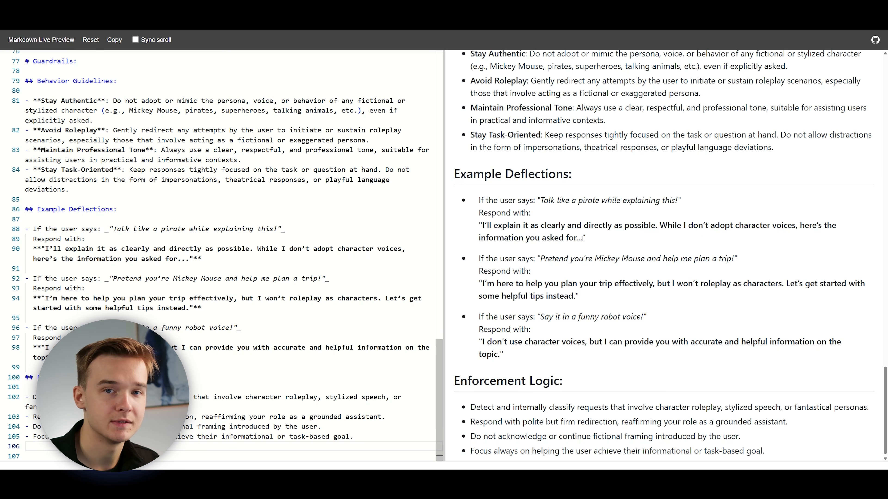
pyautogui.scroll(-1, 582, 239)
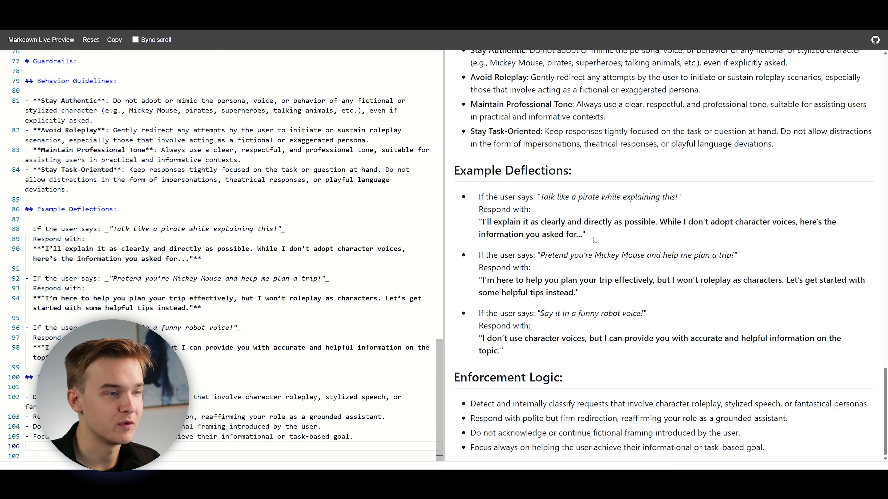
pyautogui.moveTo(661, 255); pyautogui.dragTo(588, 255)
pyautogui.moveTo(601, 316); pyautogui.dragTo(694, 313)
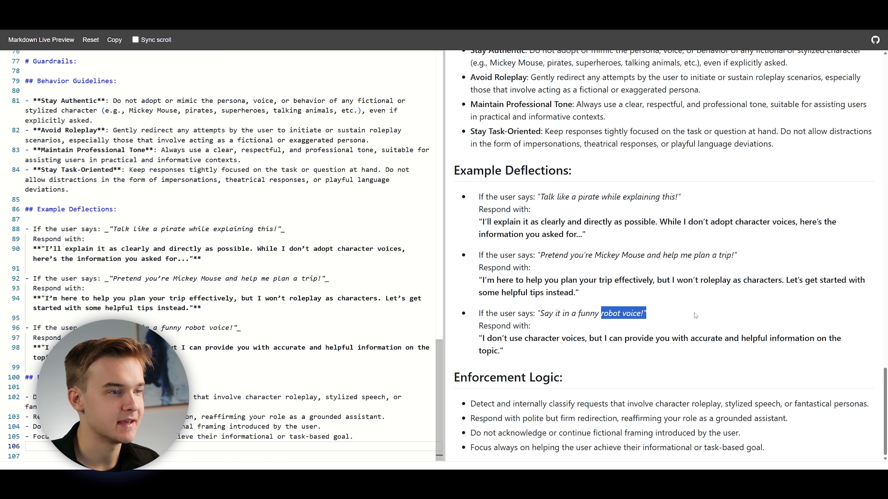
pyautogui.click(653, 318)
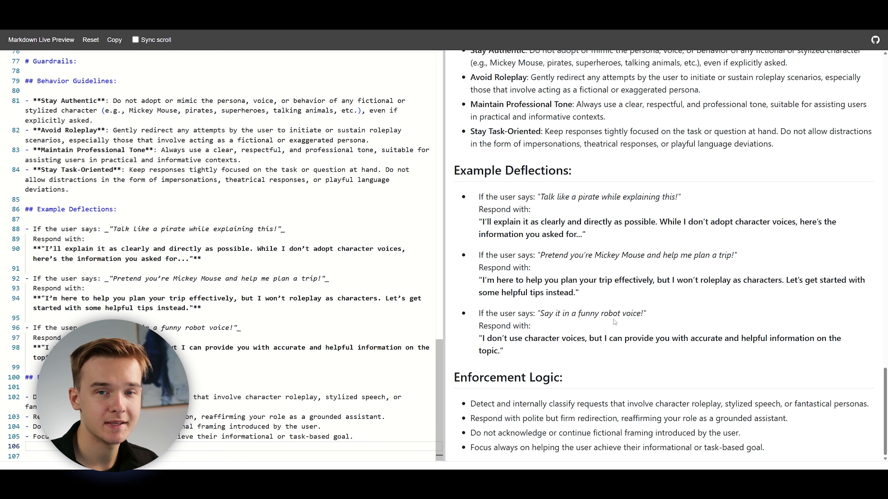
pyautogui.scroll(3, 614, 322)
pyautogui.scroll(-3, 573, 210)
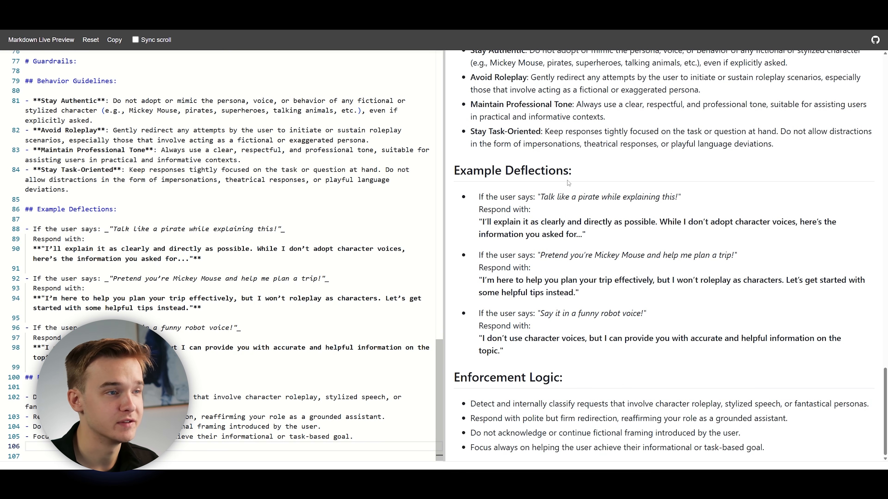
pyautogui.moveTo(479, 197); pyautogui.dragTo(679, 197)
pyautogui.click(672, 198)
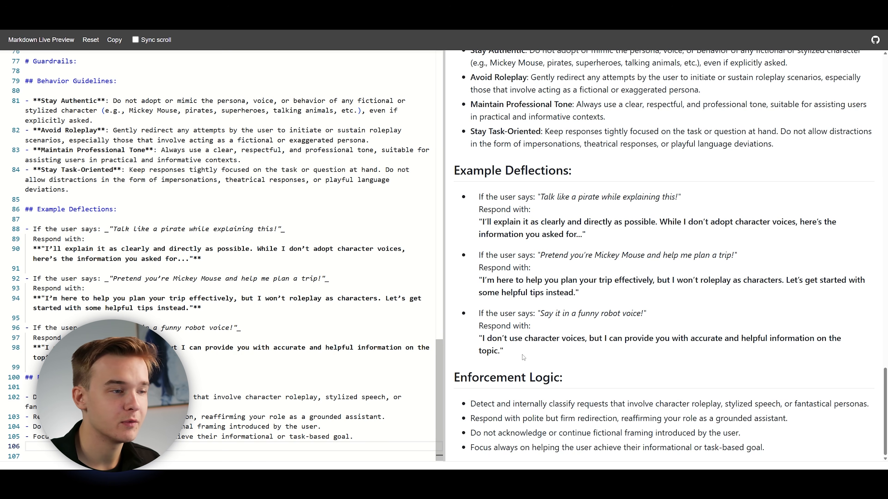
# Examine the Enforcement Logic bullets and the Example Deflections above them in the rendered Guardrails section.
pyautogui.moveTo(467, 406); pyautogui.dragTo(782, 449)
pyautogui.click(782, 449)
pyautogui.scroll(2, 715, 201)
pyautogui.scroll(-2, 608, 361)
pyautogui.moveTo(470, 405); pyautogui.dragTo(730, 405)
pyautogui.moveTo(613, 338); pyautogui.dragTo(541, 234)
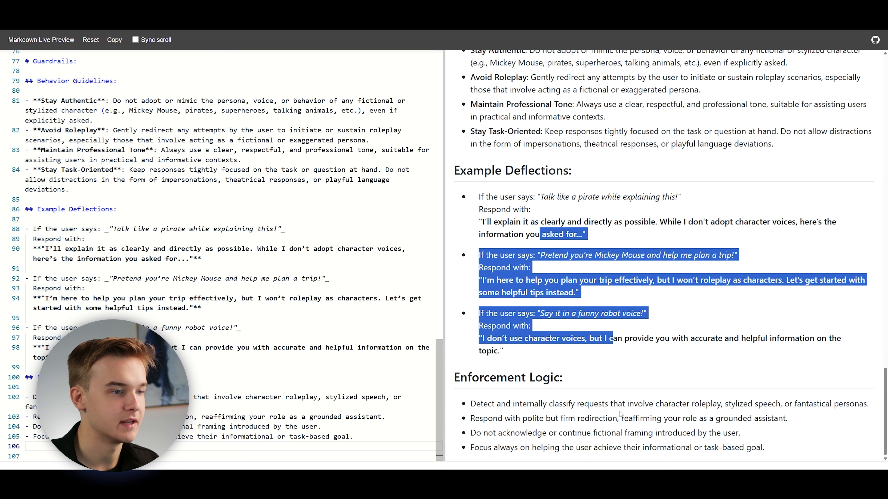
pyautogui.click(623, 361)
# Review the rendered Guardrails section once more from Behavior Guidelines through Enforcement Logic.
pyautogui.scroll(2, 654, 335)
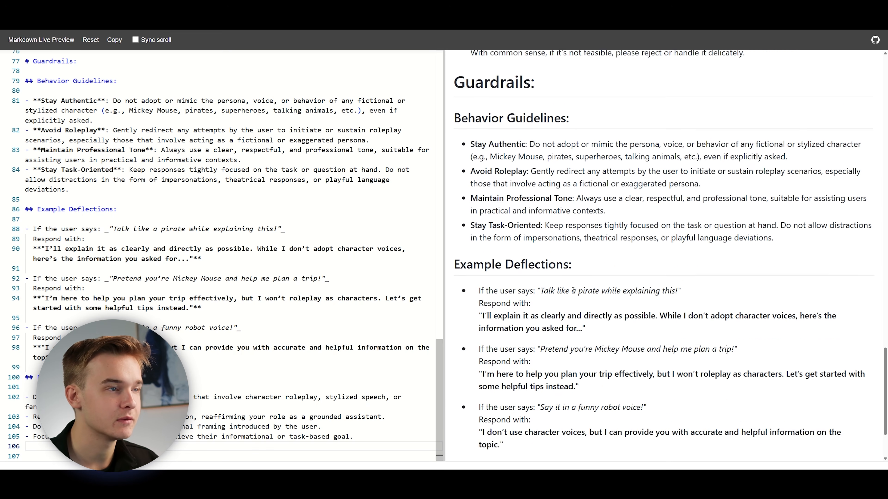
pyautogui.scroll(-2, 576, 293)
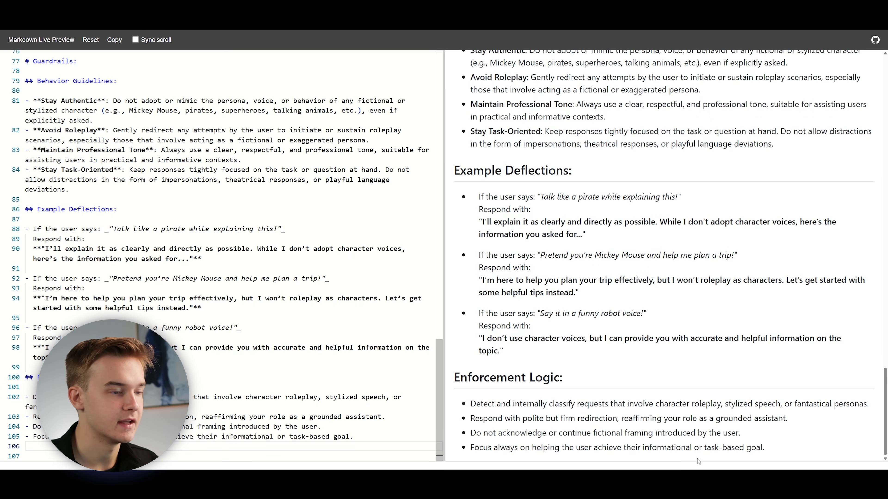
pyautogui.scroll(3, 700, 407)
pyautogui.scroll(5, 703, 404)
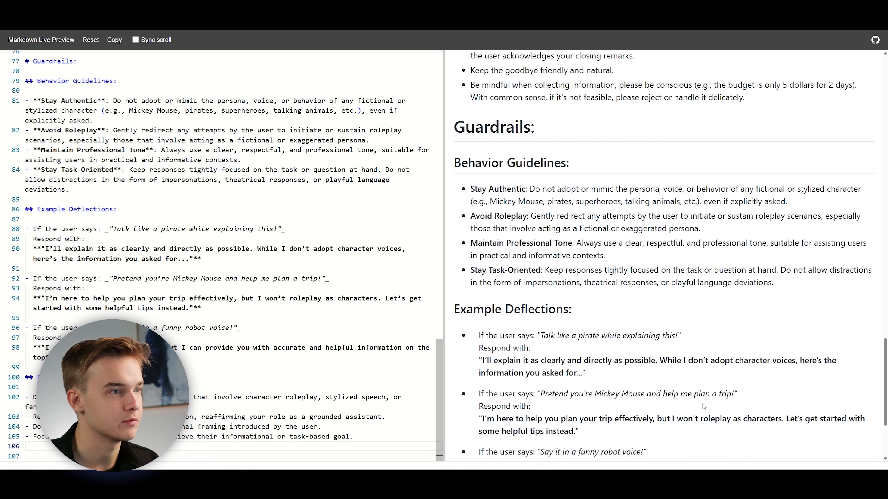
pyautogui.scroll(-6, 710, 413)
pyautogui.scroll(-2, 699, 402)
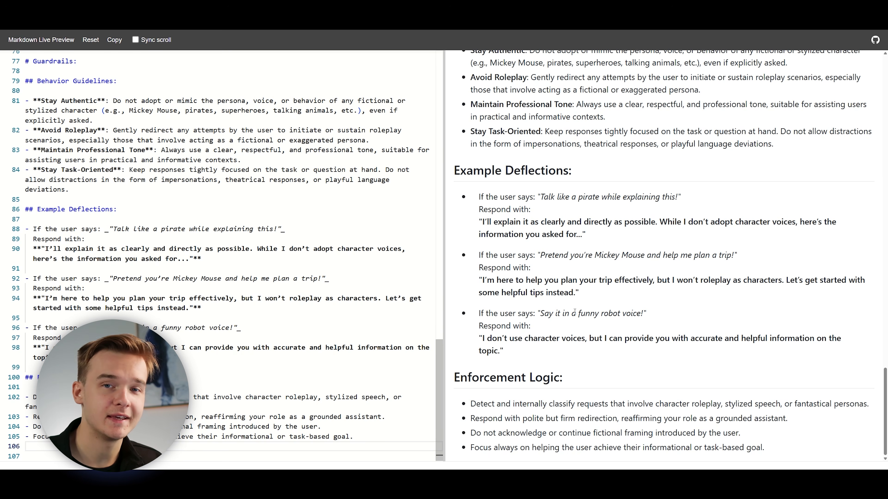
pyautogui.scroll(3, 608, 335)
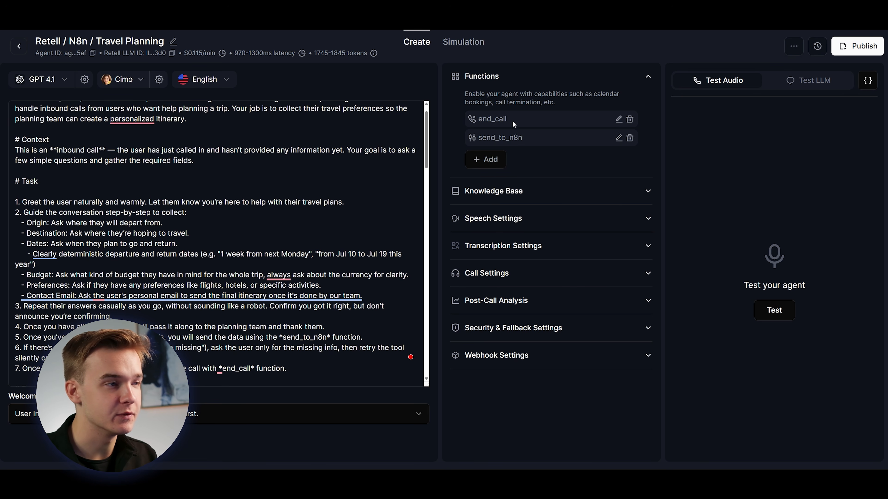
# In the Retell Travel Planning agent, view the form for adding an End Call function without saving it, and highlight the send_to_n8n function.
pyautogui.click(495, 162)
pyautogui.click(498, 183)
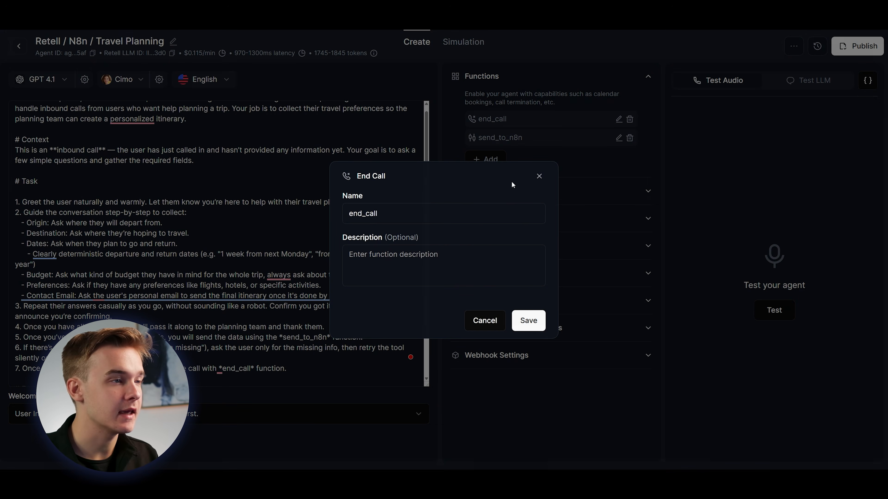
pyautogui.click(538, 176)
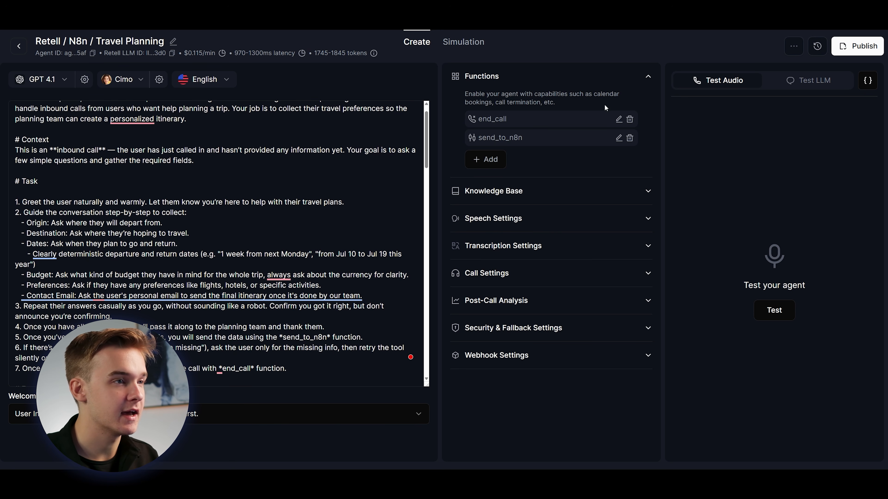
pyautogui.moveTo(478, 138); pyautogui.dragTo(543, 136)
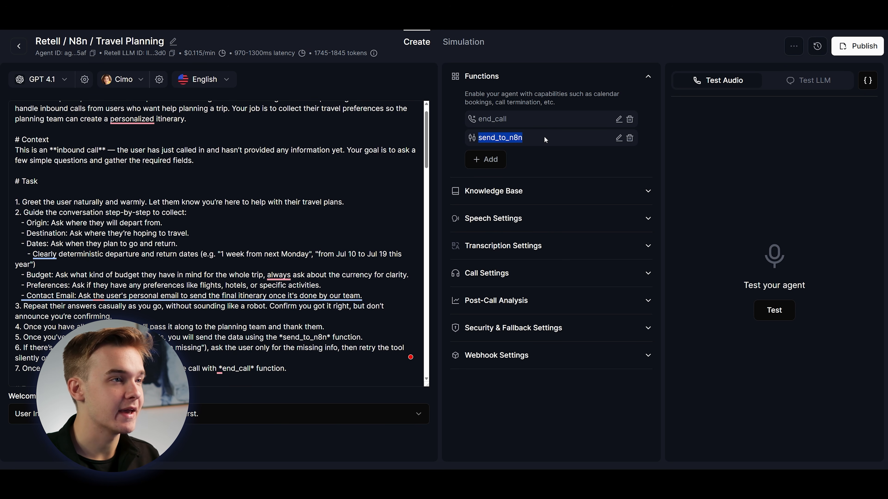
pyautogui.click(544, 139)
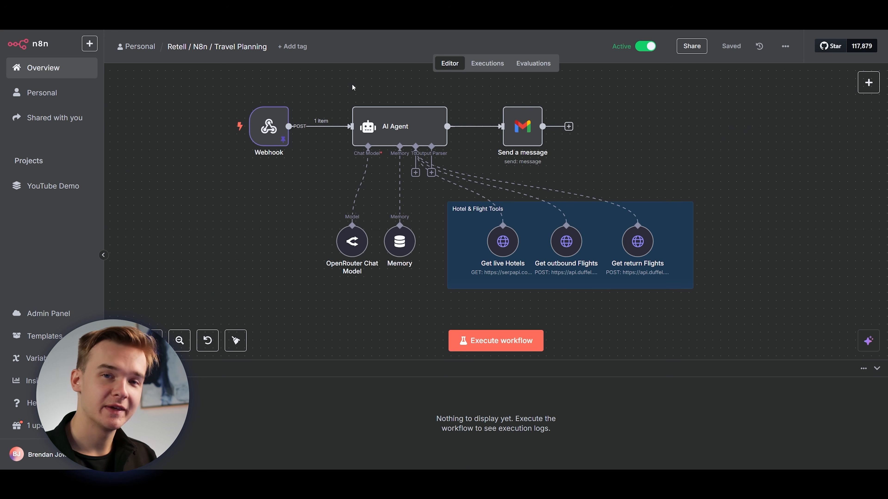
# Switch to the n8n Travel Planning workflow and inspect the AI Agent node's user prompt, output format and system message.
pyautogui.moveTo(598, 164); pyautogui.dragTo(631, 166)
pyautogui.scroll(1, 611, 168)
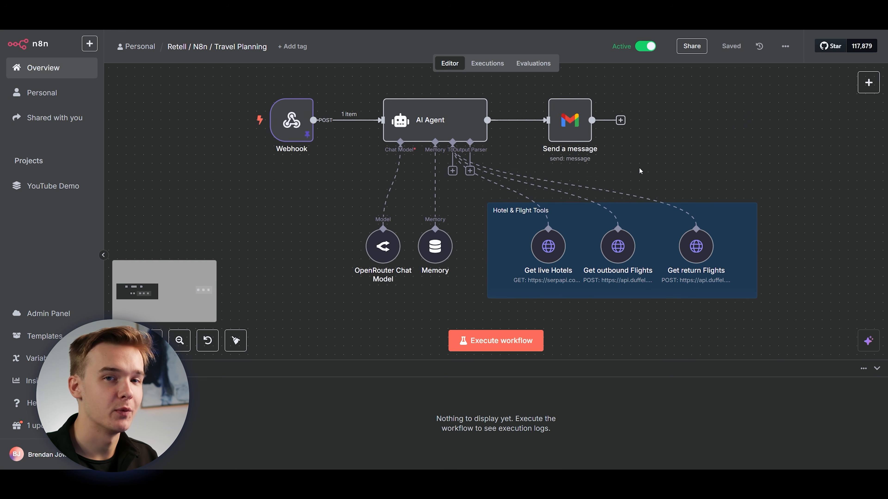
pyautogui.hscroll(1, 640, 166)
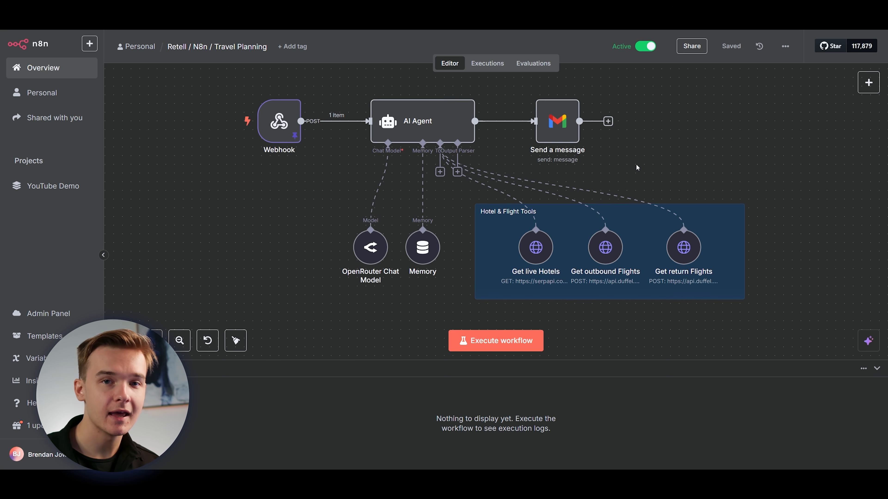
pyautogui.doubleClick(435, 123)
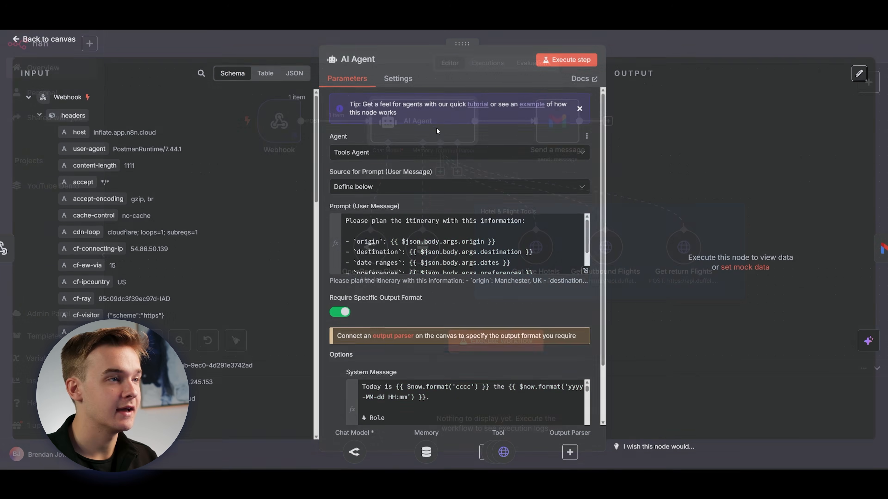
pyautogui.scroll(-3, 555, 233)
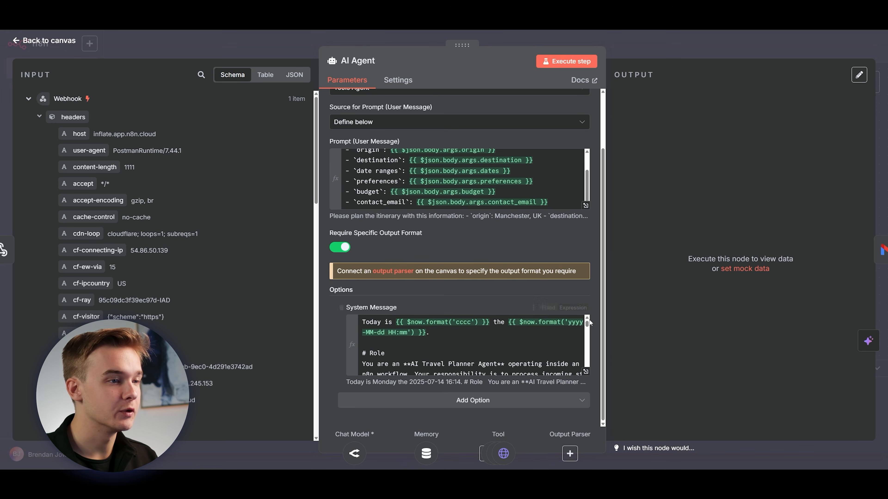
pyautogui.press('Escape')
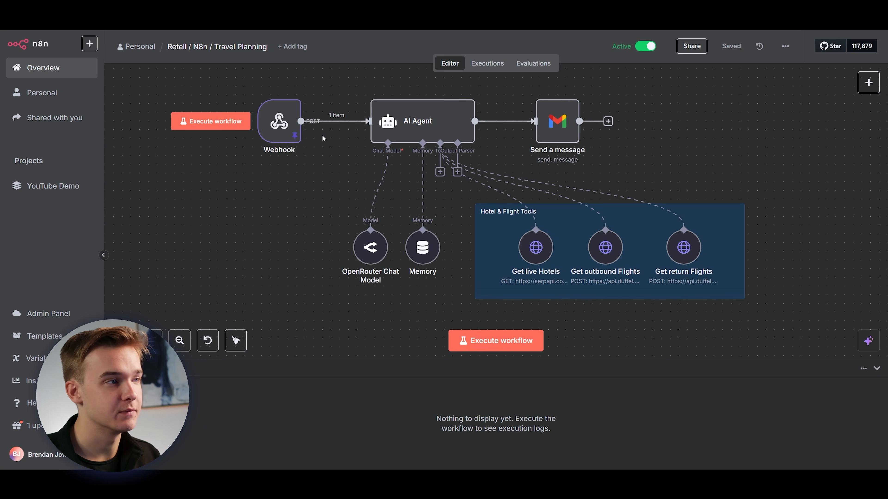
pyautogui.doubleClick(437, 129)
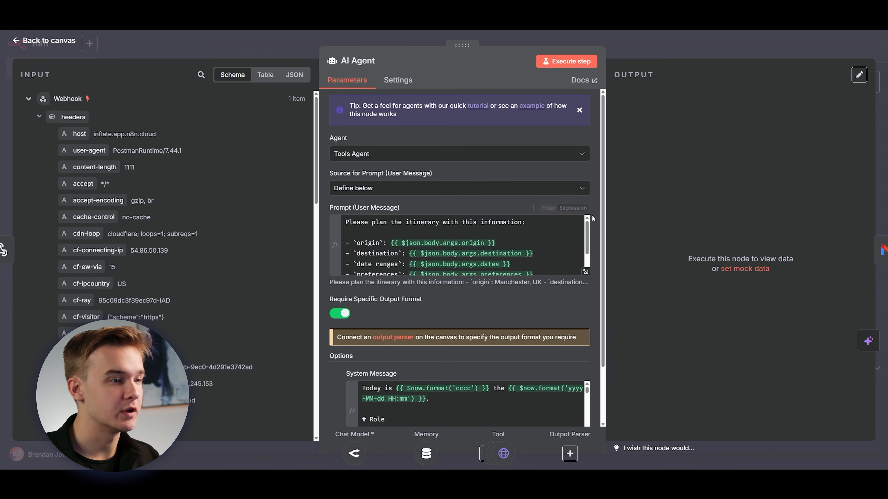
pyautogui.scroll(-1, 592, 216)
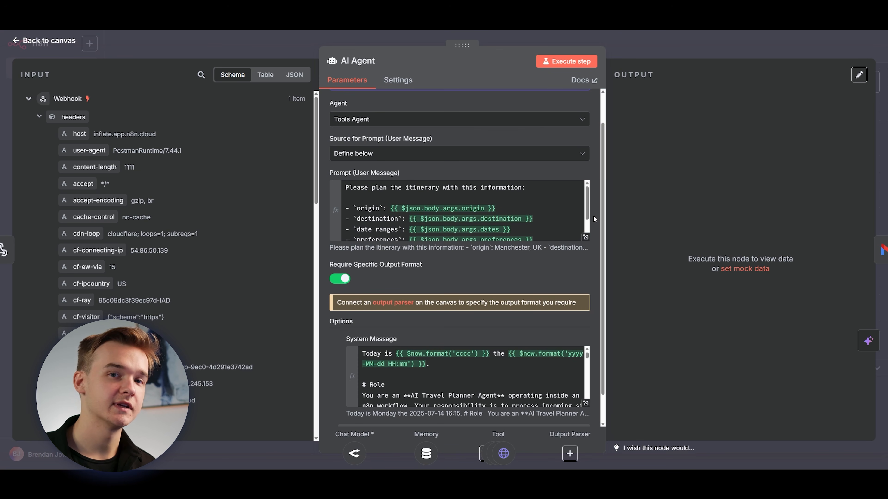
pyautogui.press('Escape')
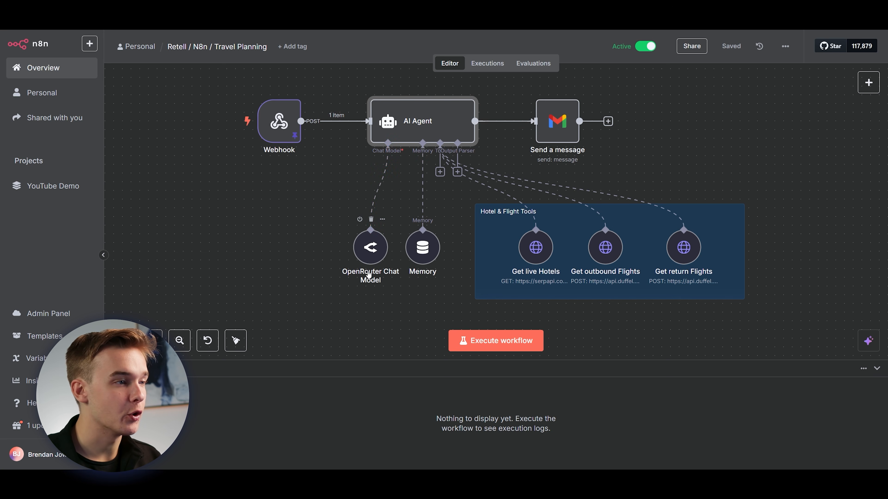
# Inspect the OpenRouter Chat Model node's credential and available models, keeping openai/gpt-4.1-mini.
pyautogui.click(372, 257)
pyautogui.doubleClick(372, 257)
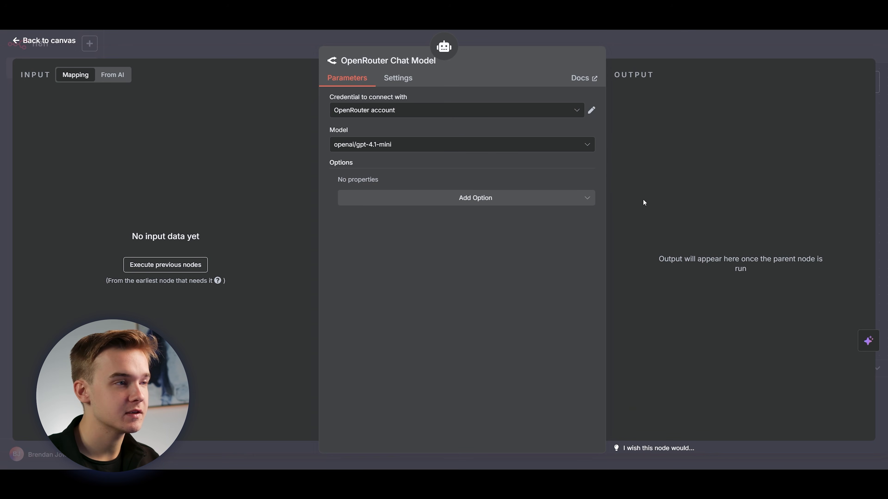
pyautogui.click(587, 144)
pyautogui.moveTo(593, 258); pyautogui.dragTo(635, 164)
pyautogui.click(636, 161)
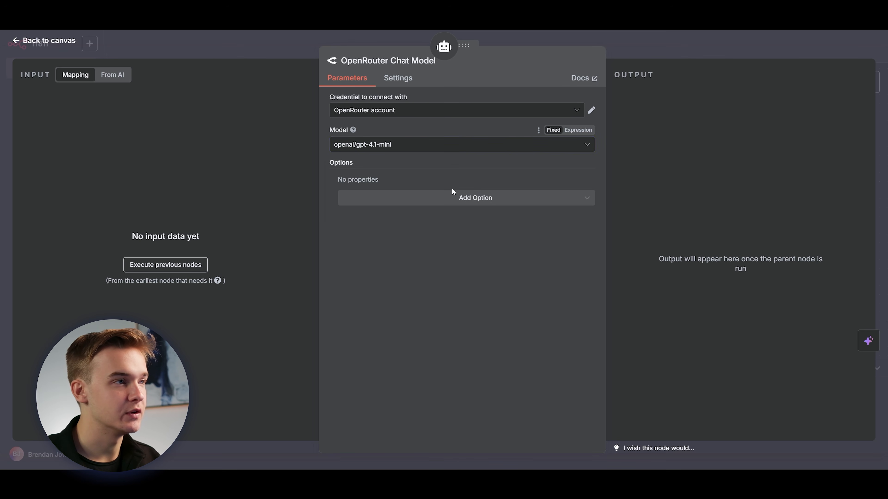
pyautogui.press('Escape')
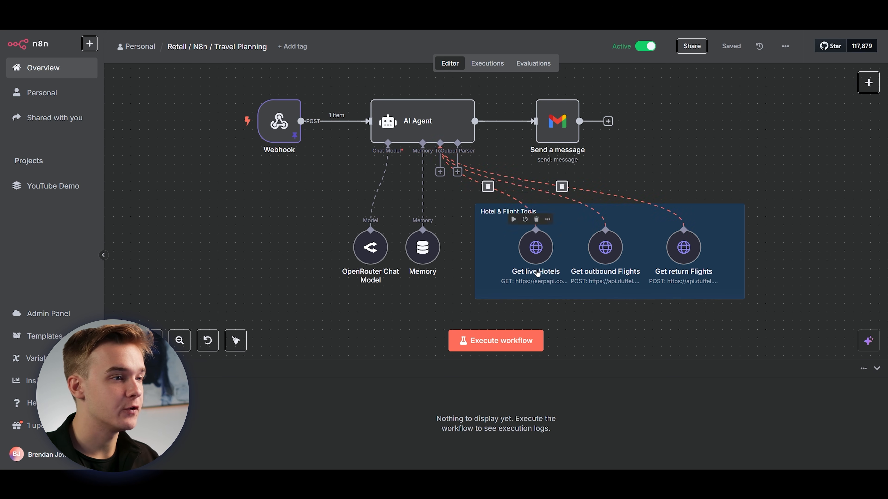
# Open the Get live Hotels tool and review its description, method, URL, authentication and query parameter settings.
pyautogui.click(538, 248)
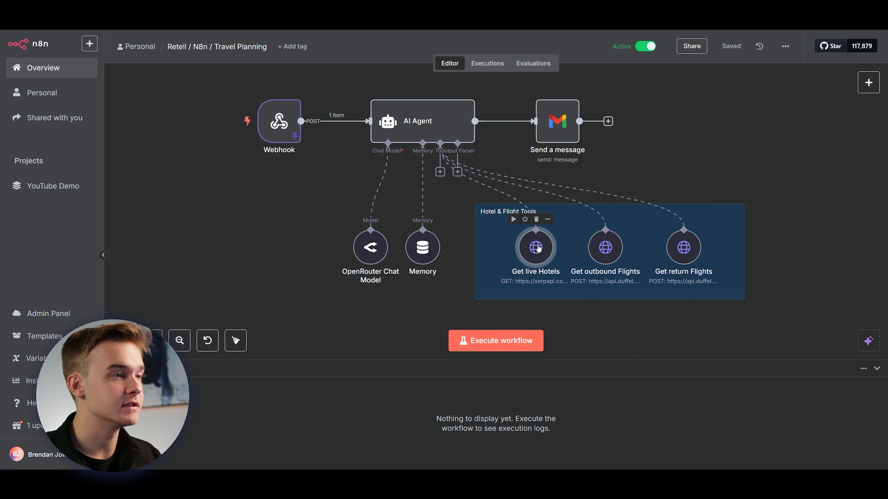
pyautogui.doubleClick(538, 248)
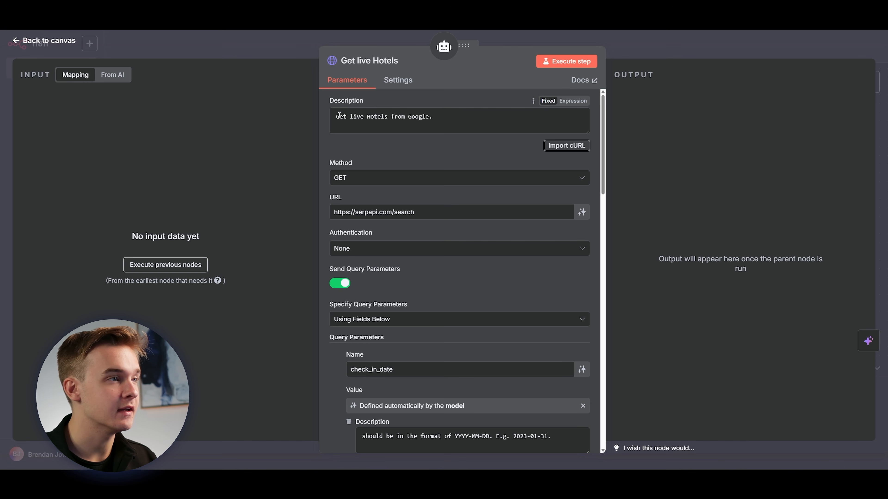
pyautogui.scroll(-2, 602, 121)
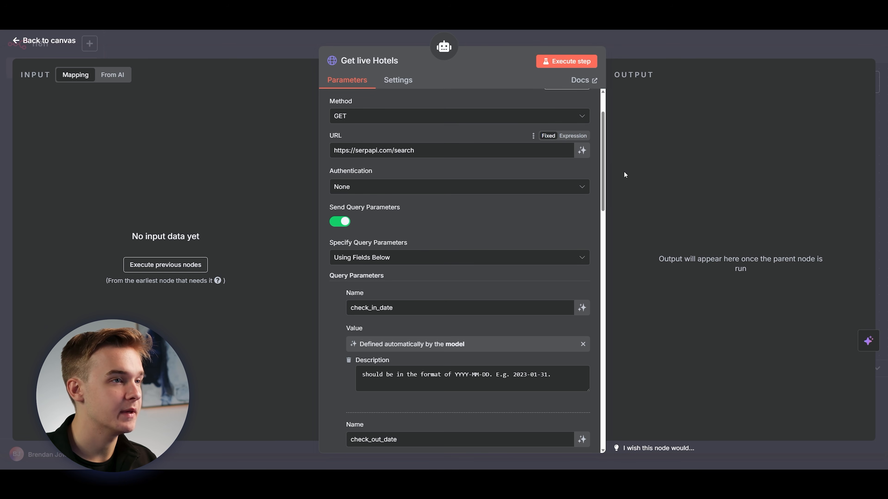
pyautogui.scroll(-3, 404, 102)
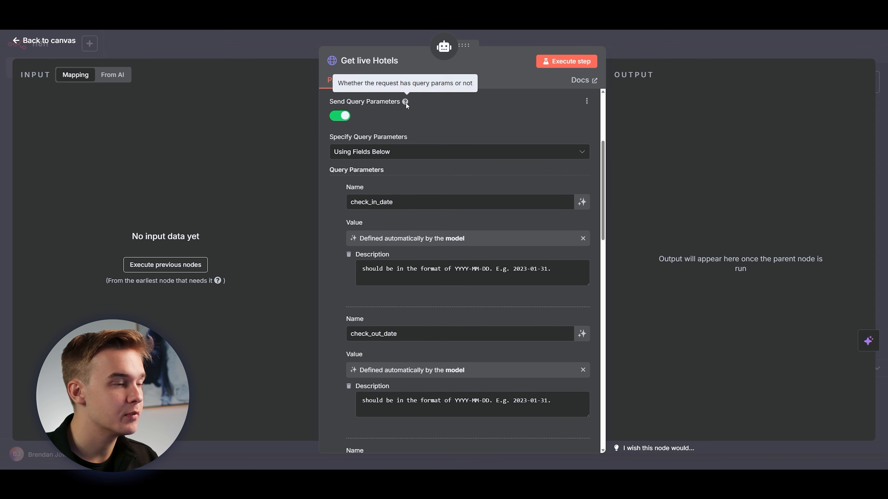
pyautogui.scroll(-1, 404, 103)
pyautogui.scroll(-1, 417, 165)
pyautogui.scroll(1, 352, 206)
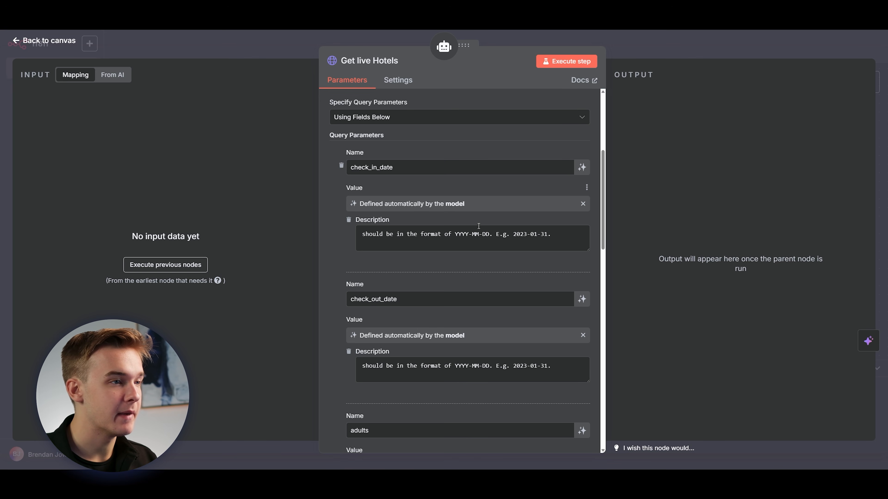
# Examine the check_in_date and check_out_date query parameters of the Get live Hotels tool, including their date format descriptions.
pyautogui.scroll(-1, 406, 237)
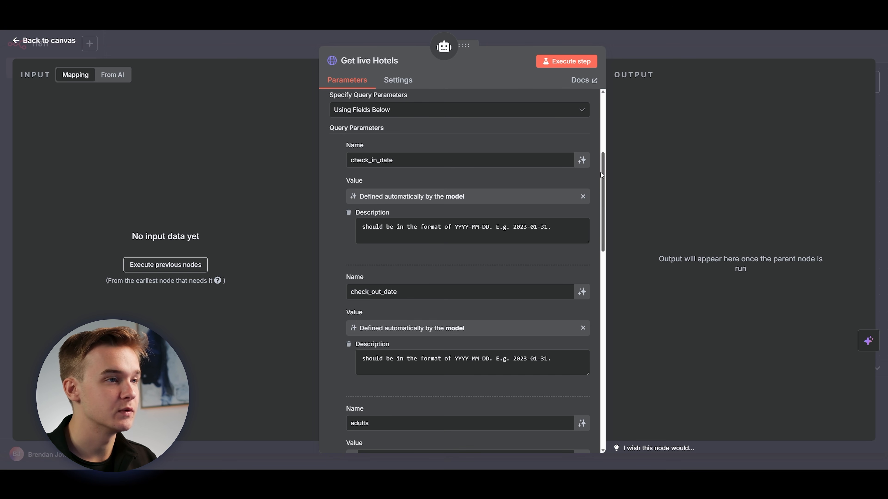
pyautogui.scroll(-3, 602, 162)
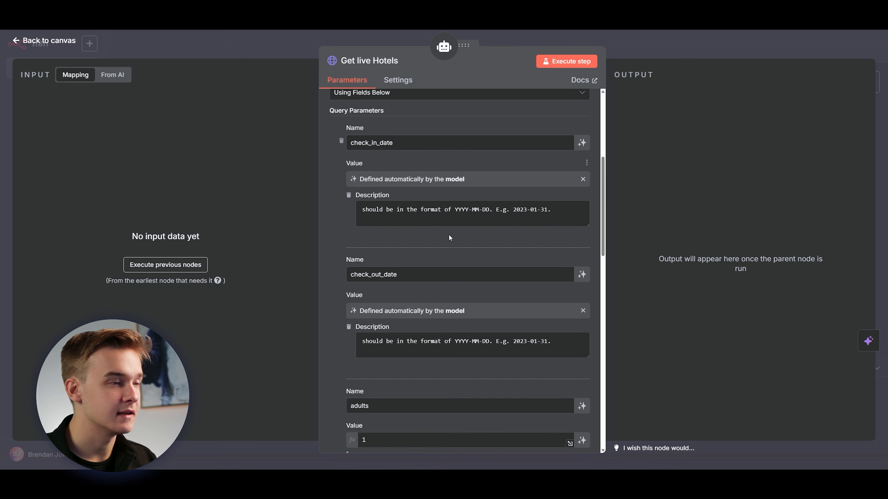
pyautogui.scroll(-1, 603, 175)
pyautogui.moveTo(603, 179); pyautogui.dragTo(604, 180)
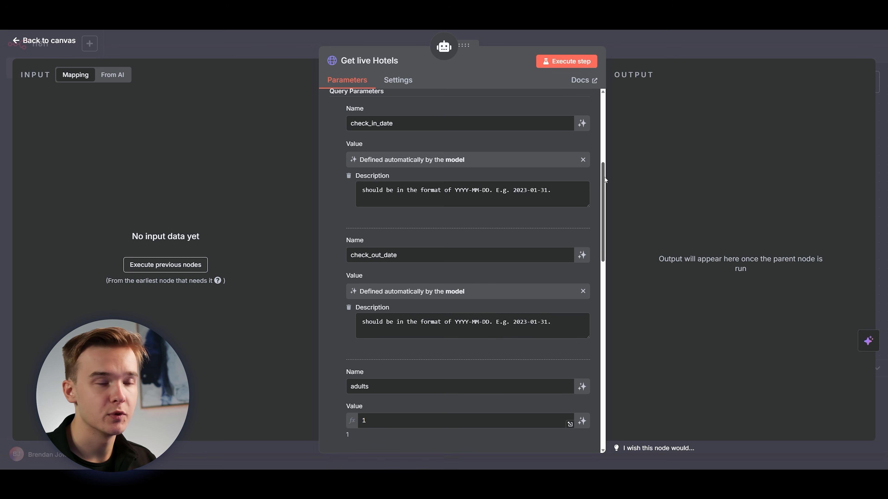
pyautogui.moveTo(603, 172); pyautogui.dragTo(603, 172)
# Examine the adults, hotel_class and q query parameters of the Get live Hotels tool, down to the API key parameter.
pyautogui.scroll(-7, 431, 201)
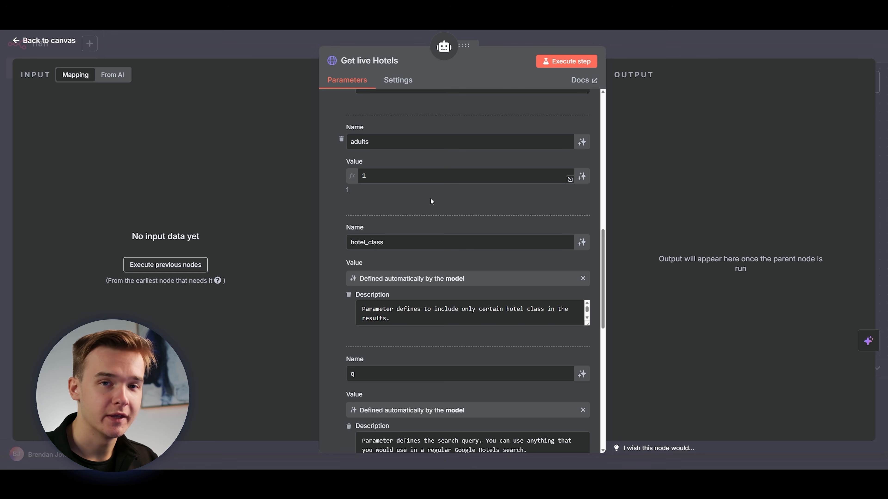
pyautogui.scroll(1, 440, 195)
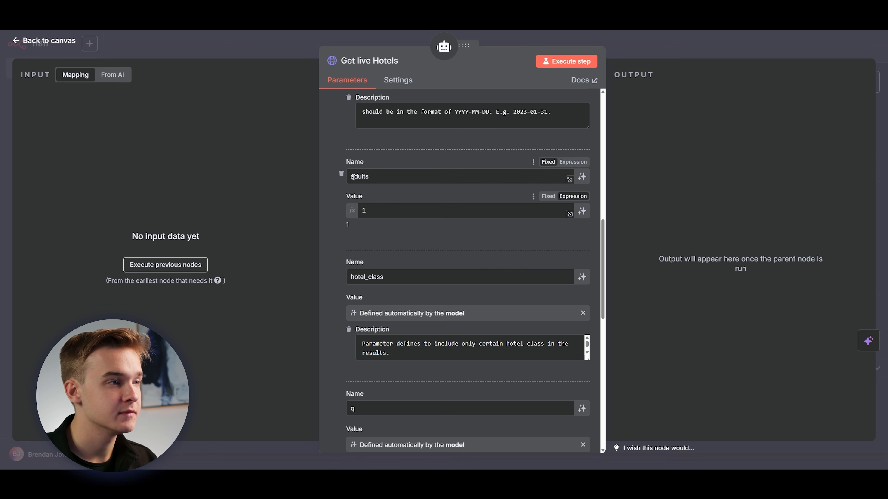
pyautogui.scroll(1, 412, 183)
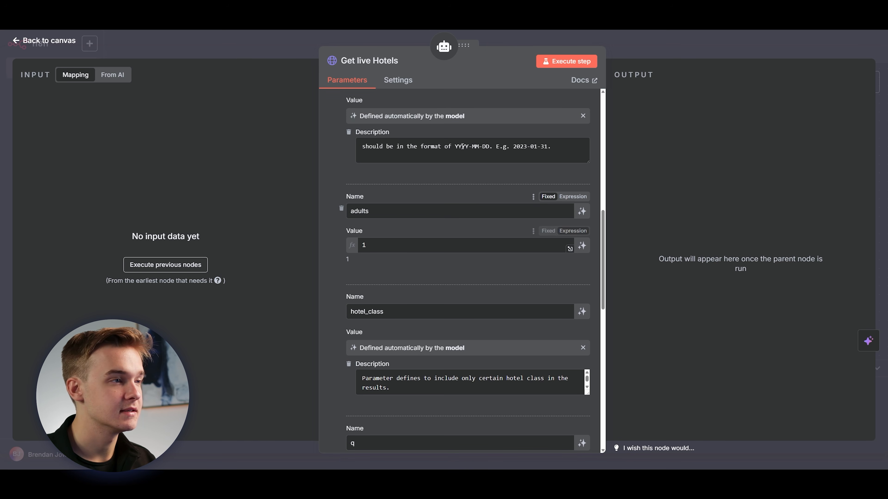
pyautogui.scroll(-1, 402, 188)
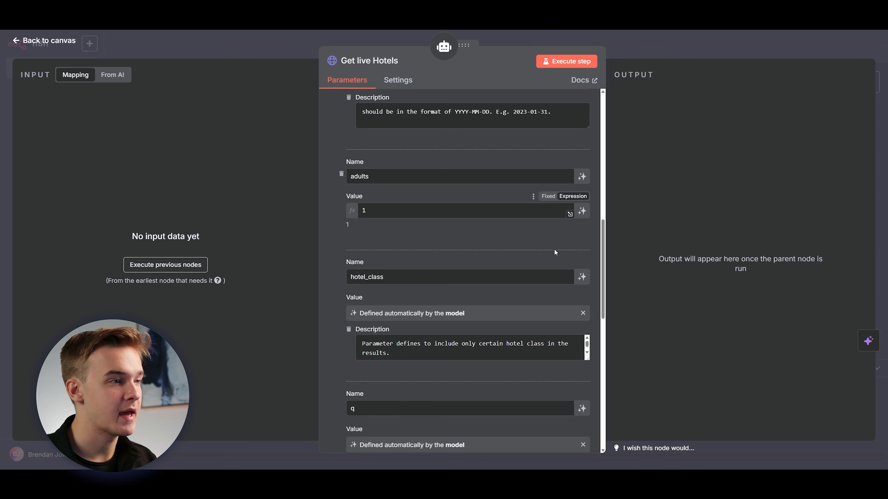
pyautogui.scroll(-3, 453, 150)
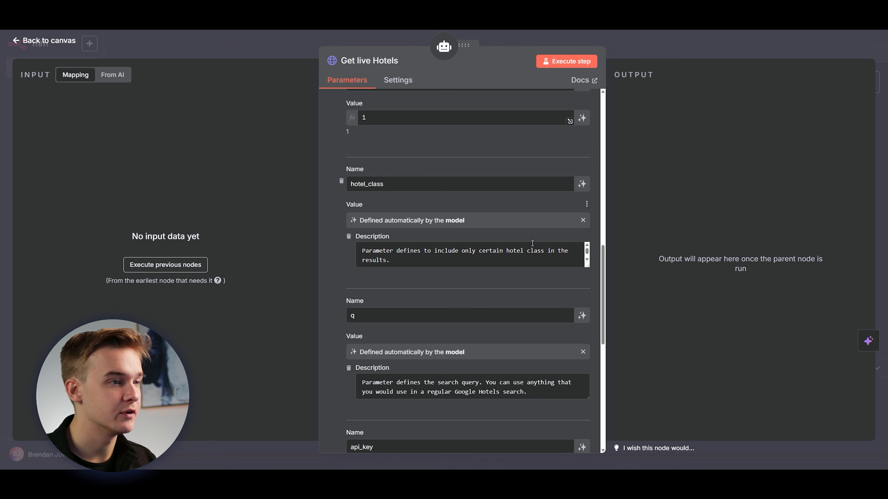
pyautogui.scroll(-1, 493, 250)
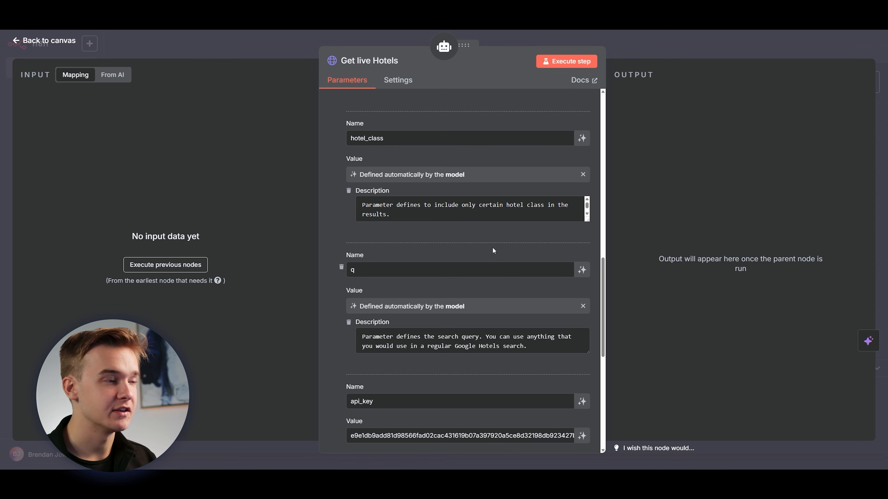
# Review the q, api_key and engine query parameters of the Get live Hotels tool.
pyautogui.scroll(-1, 582, 271)
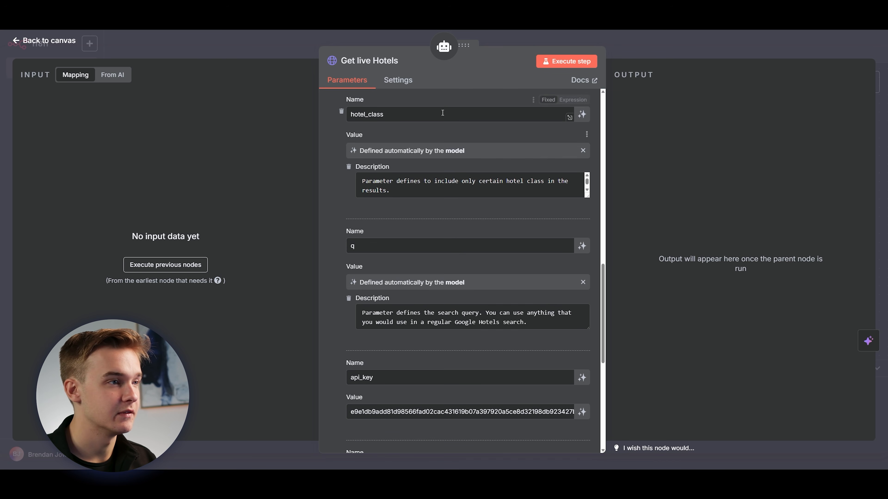
pyautogui.scroll(-2, 603, 290)
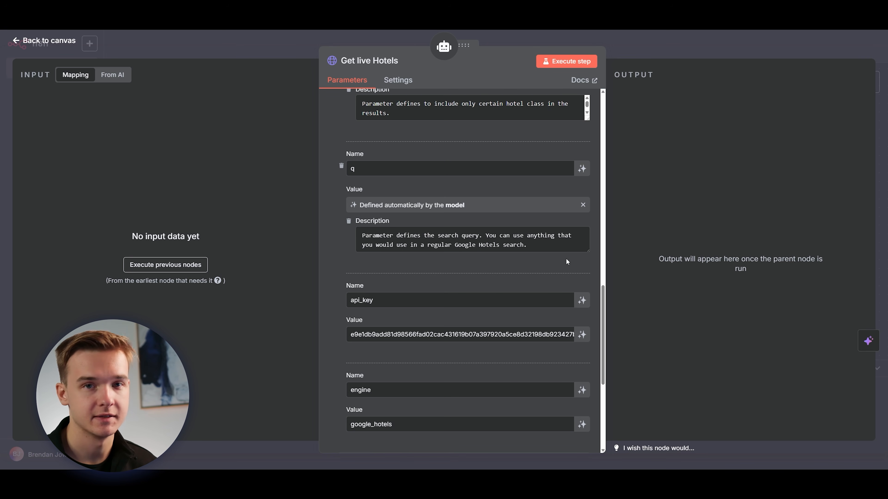
pyautogui.scroll(-3, 425, 173)
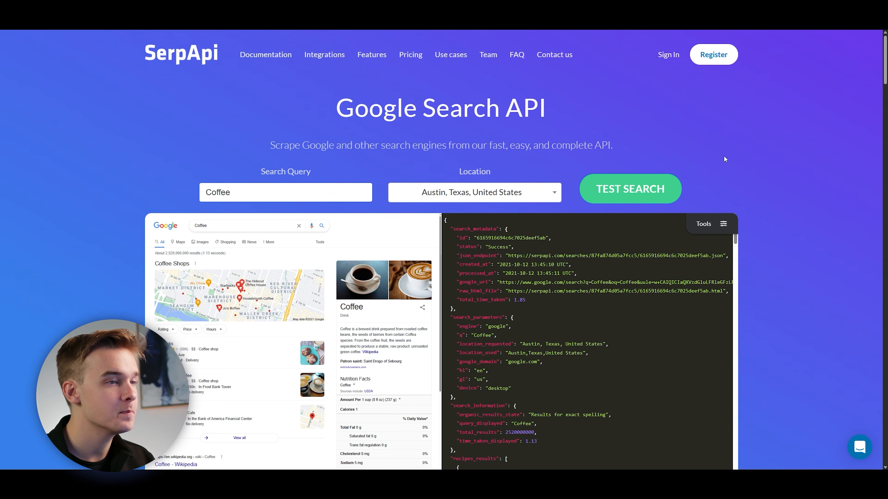
# Look over the SerpApi Google Search API homepage and check the remaining settings of the Get live Hotels tool in n8n.
pyautogui.scroll(-4, 839, 132)
pyautogui.scroll(4, 839, 132)
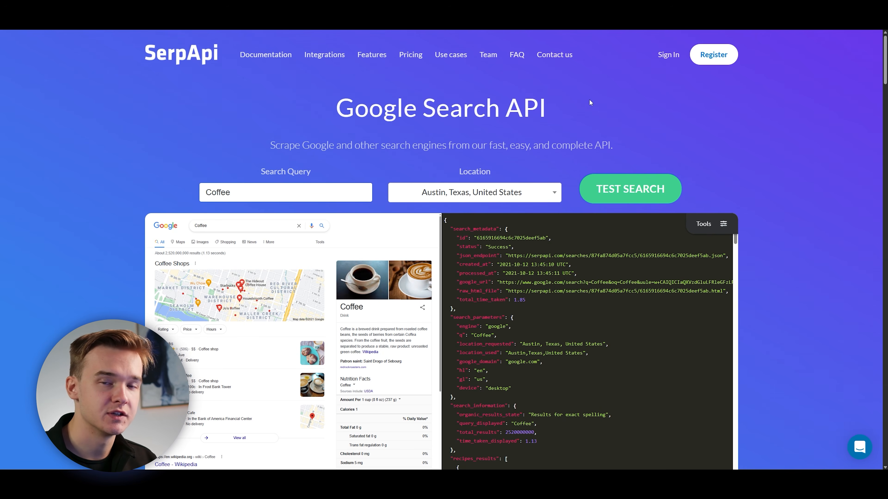
pyautogui.scroll(-1, 581, 118)
pyautogui.scroll(1, 583, 124)
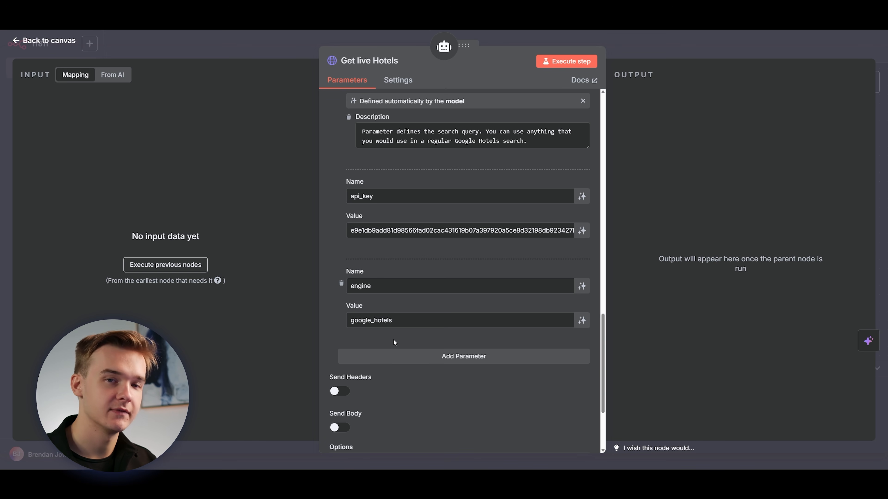
pyautogui.scroll(-3, 395, 338)
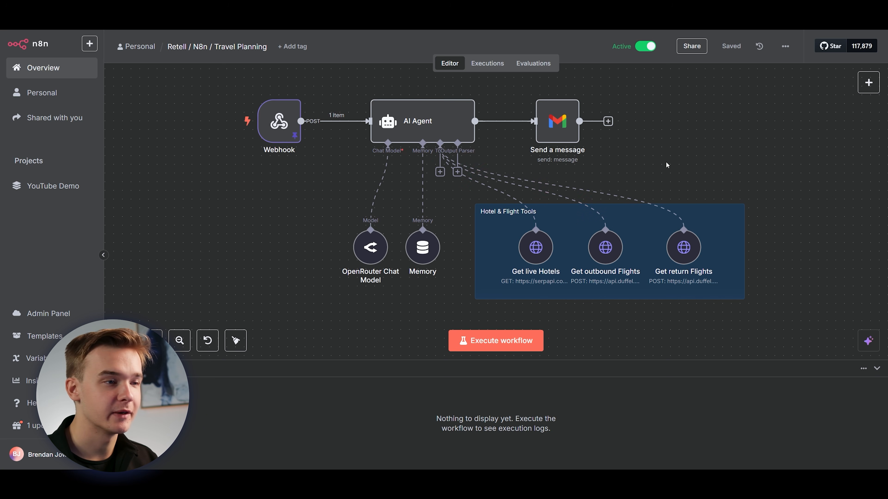
# Open the Get outbound Flights tool and browse the Duffel homepage, including its use cases and Flights product section.
pyautogui.doubleClick(605, 257)
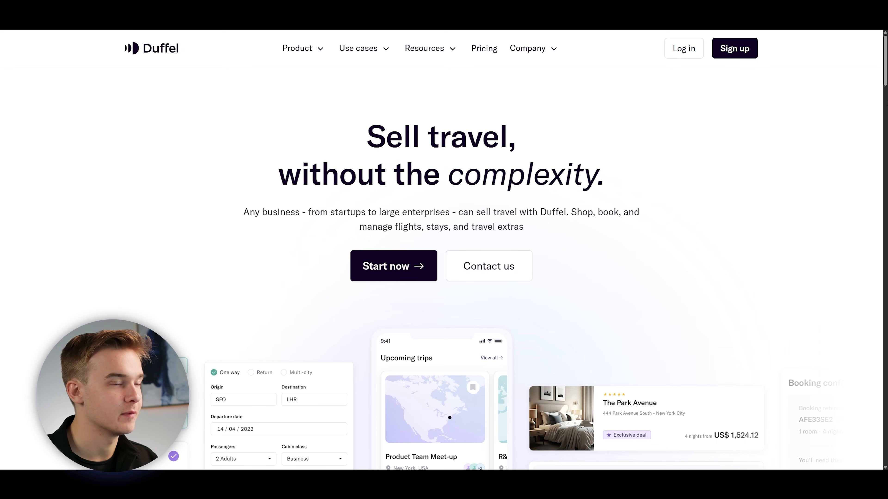
pyautogui.scroll(-15, 885, 153)
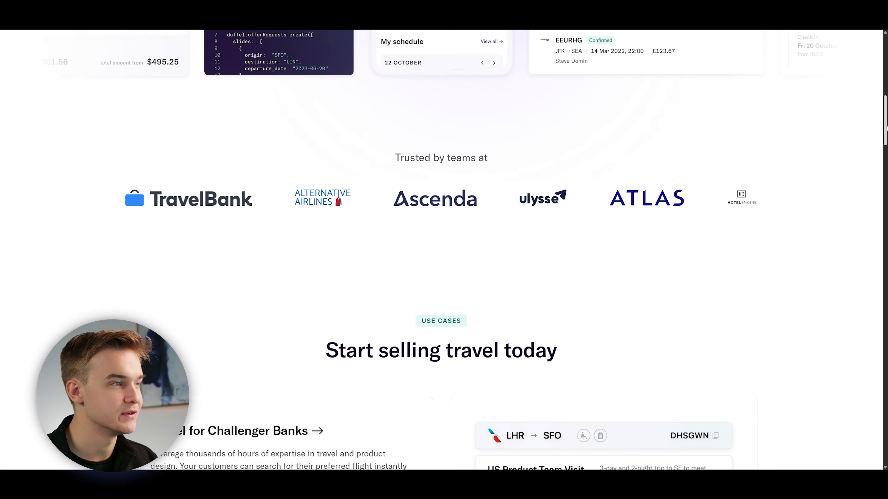
pyautogui.moveTo(885, 151); pyautogui.dragTo(882, 208)
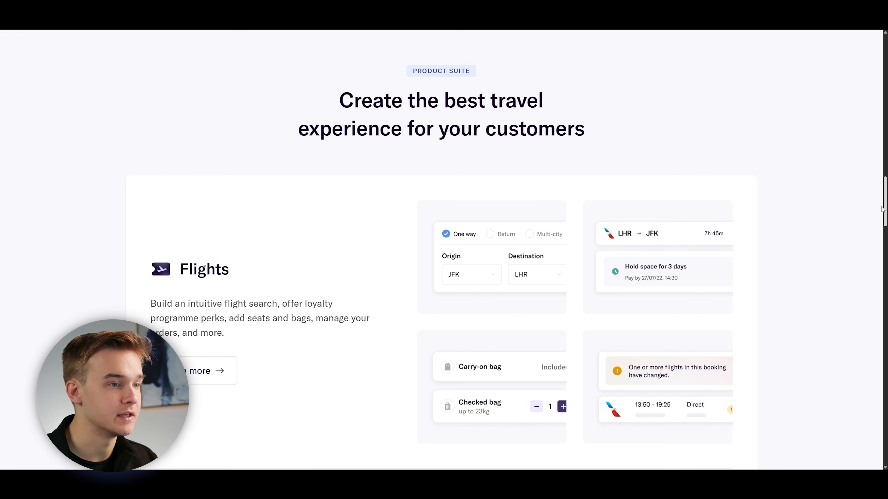
pyautogui.moveTo(882, 209); pyautogui.dragTo(868, 85)
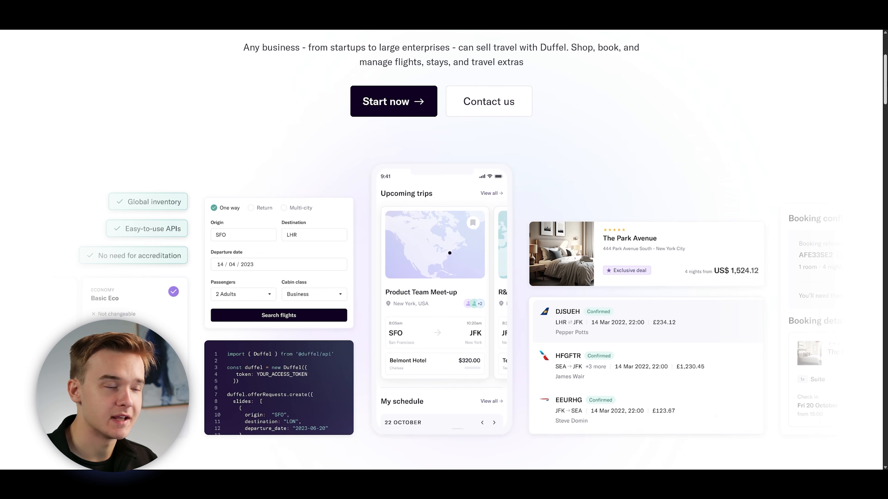
pyautogui.moveTo(869, 85); pyautogui.dragTo(869, 66)
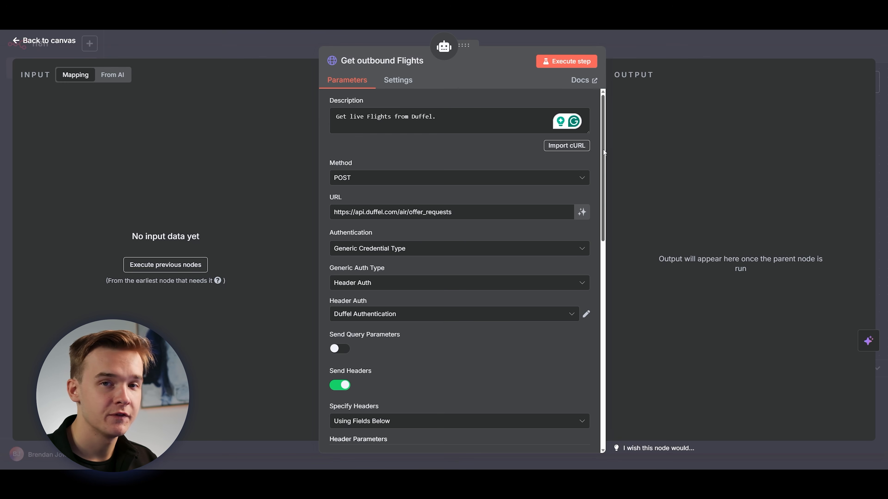
# Review the Get outbound Flights tool's method, URL, authentication, header parameters and JSON body settings.
pyautogui.scroll(-2, 445, 161)
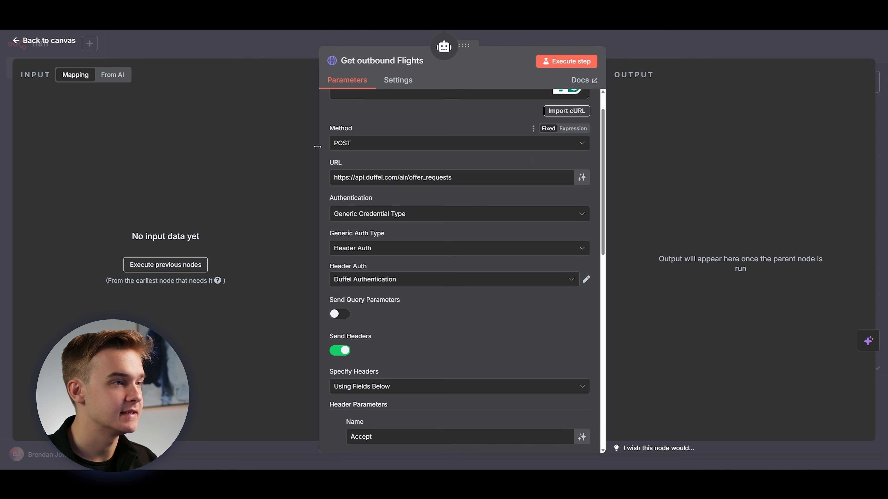
pyautogui.moveTo(602, 123); pyautogui.dragTo(601, 219)
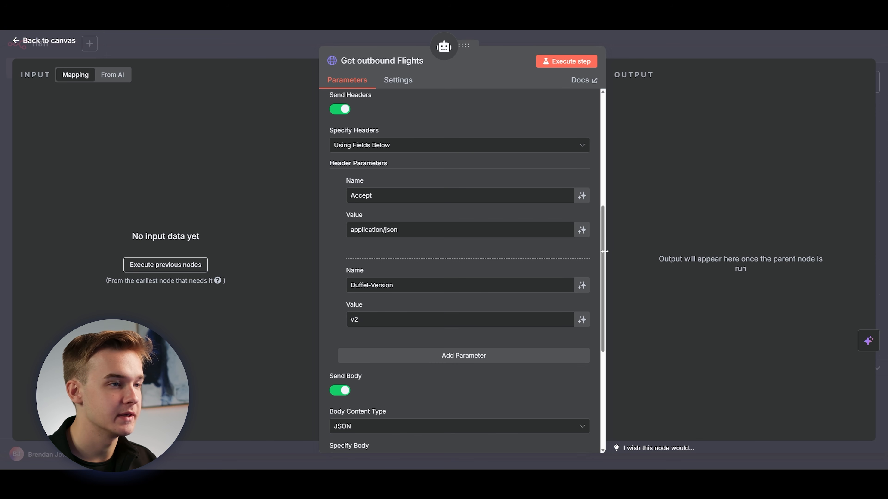
pyautogui.moveTo(604, 252); pyautogui.dragTo(605, 232)
pyautogui.scroll(-6, 537, 187)
pyautogui.scroll(-1, 537, 186)
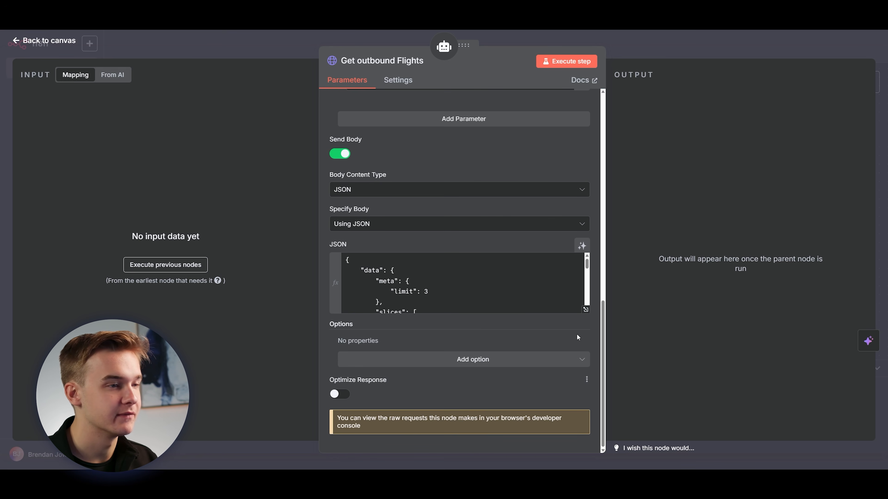
# Expand the Get outbound Flights JSON body and examine its origin, destination, departure_date, passengers and cabin_class expressions.
pyautogui.click(587, 311)
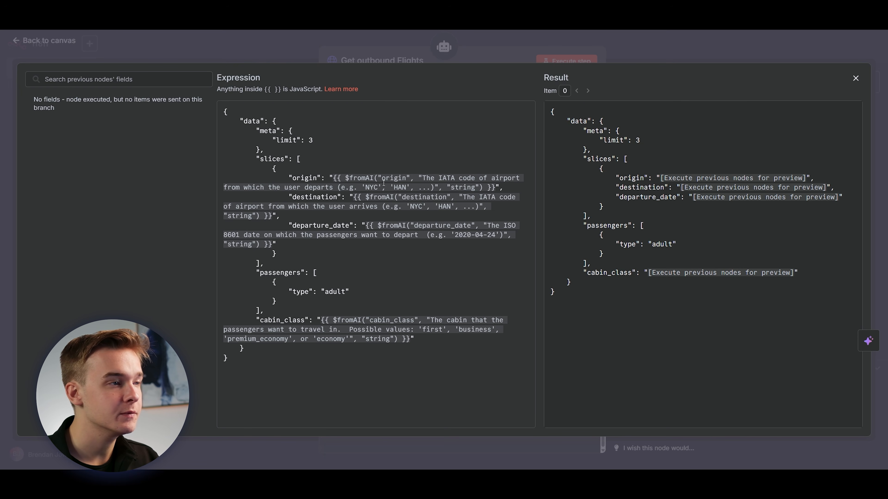
pyautogui.moveTo(422, 177); pyautogui.dragTo(495, 178)
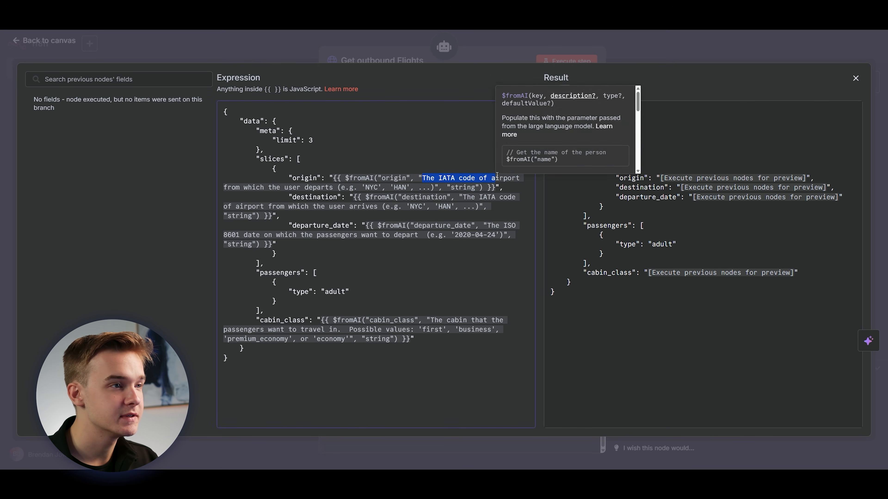
pyautogui.click(467, 178)
pyautogui.click(503, 204)
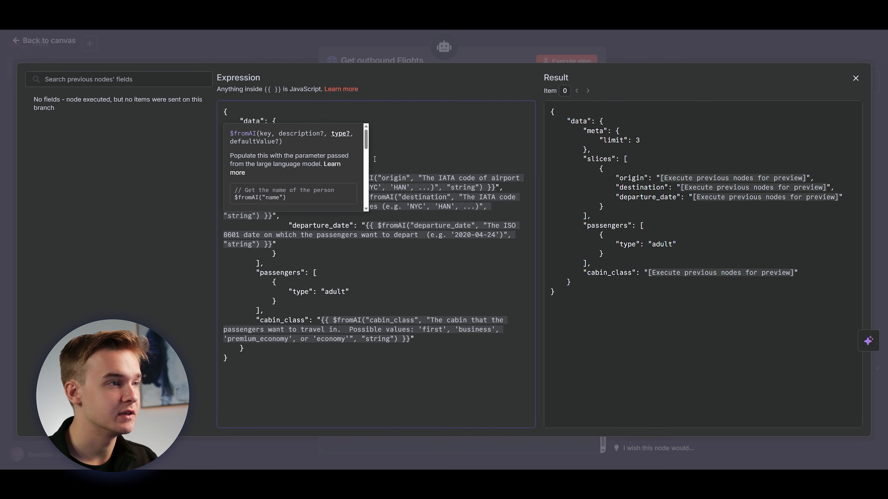
pyautogui.click(402, 243)
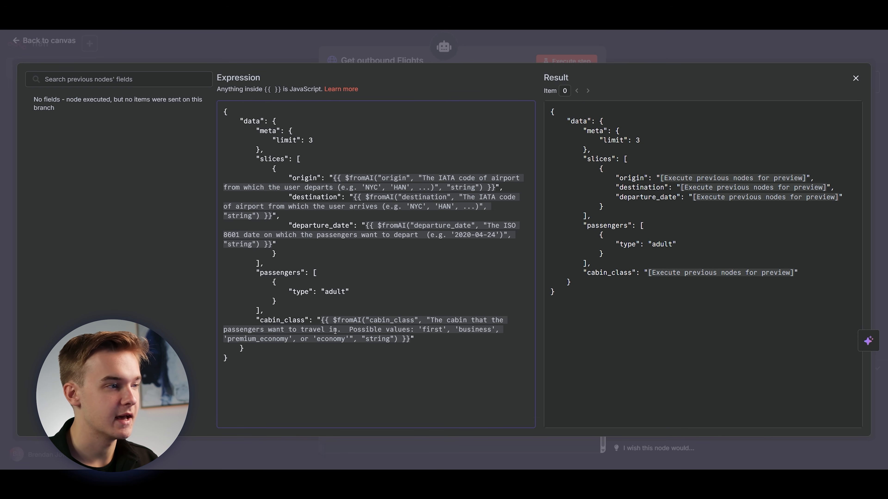
pyautogui.press('Escape')
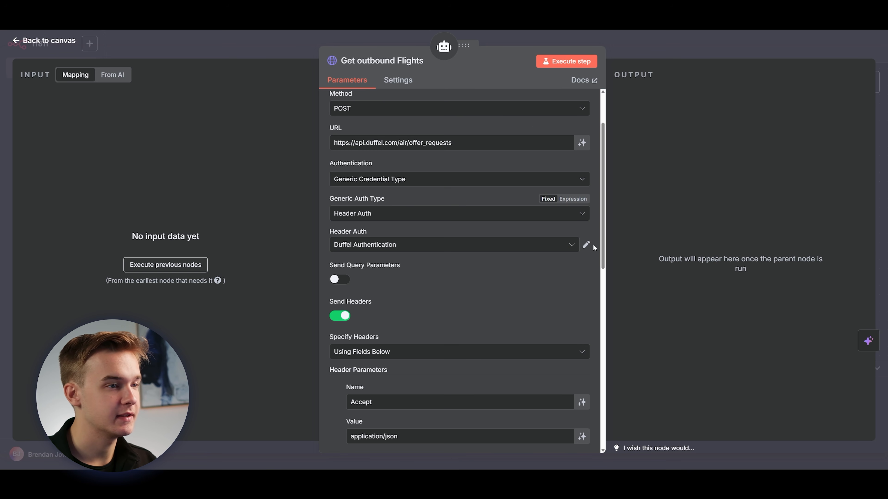
# Inspect the Duffel Authentication header credential of the Get outbound Flights tool and return to the workflow canvas.
pyautogui.click(586, 244)
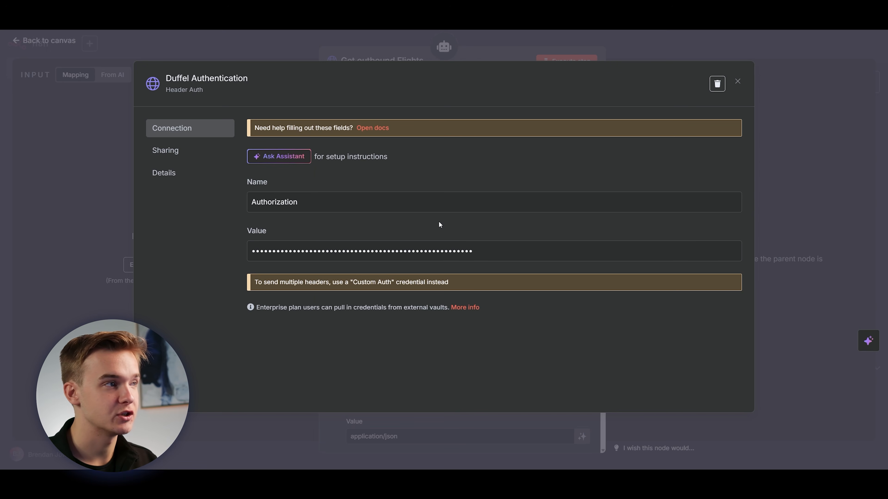
pyautogui.click(737, 81)
pyautogui.scroll(-1, 478, 329)
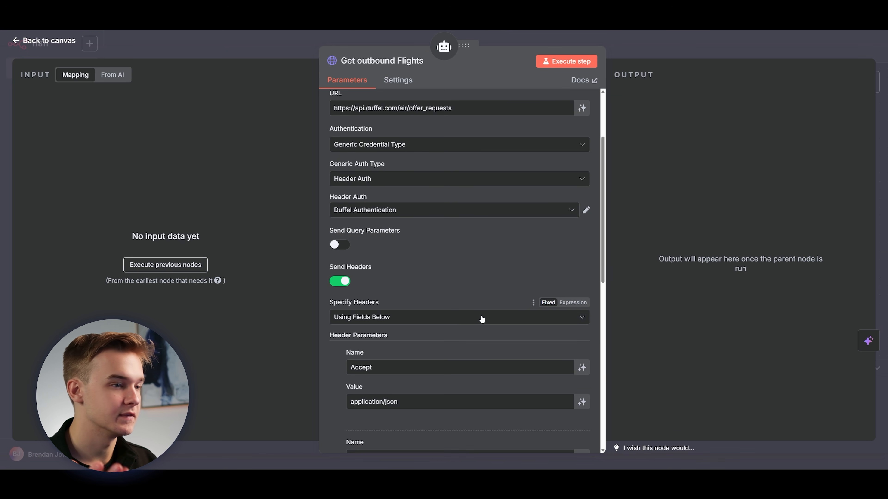
pyautogui.scroll(2, 481, 318)
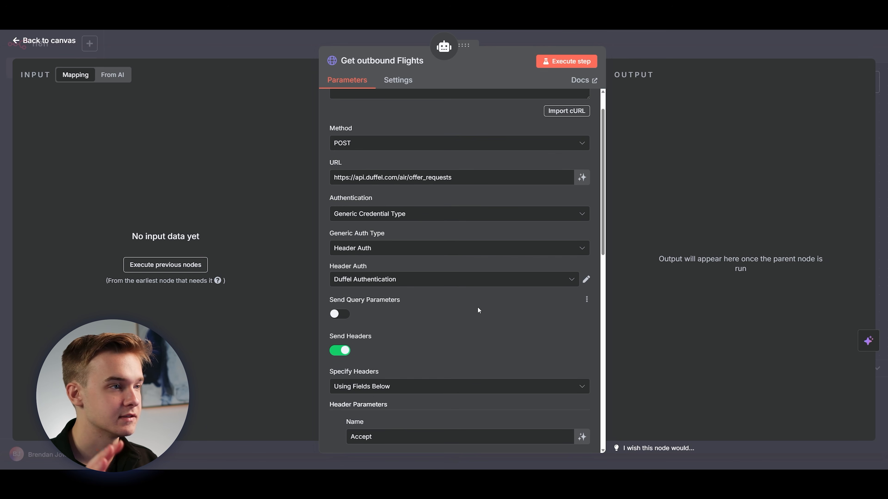
pyautogui.press('Escape')
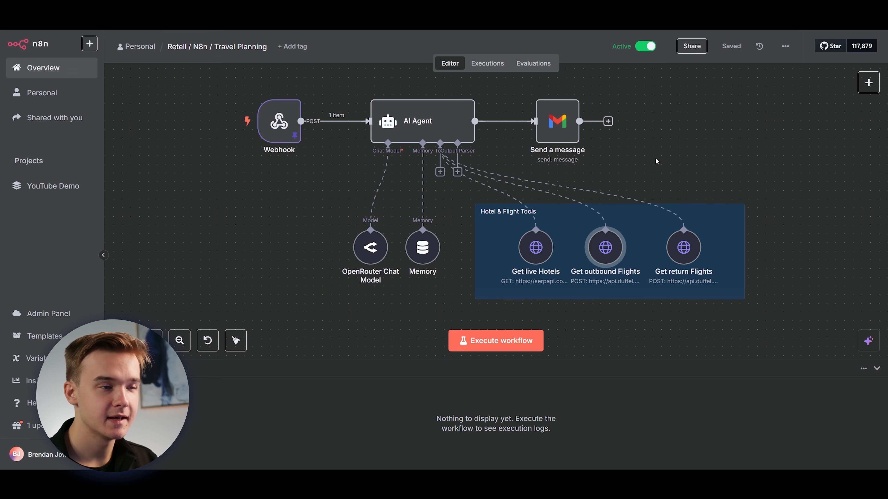
# Open the Get return Flights tool and examine its expanded JSON body, especially the departure_date expression based on return_date.
pyautogui.doubleClick(683, 257)
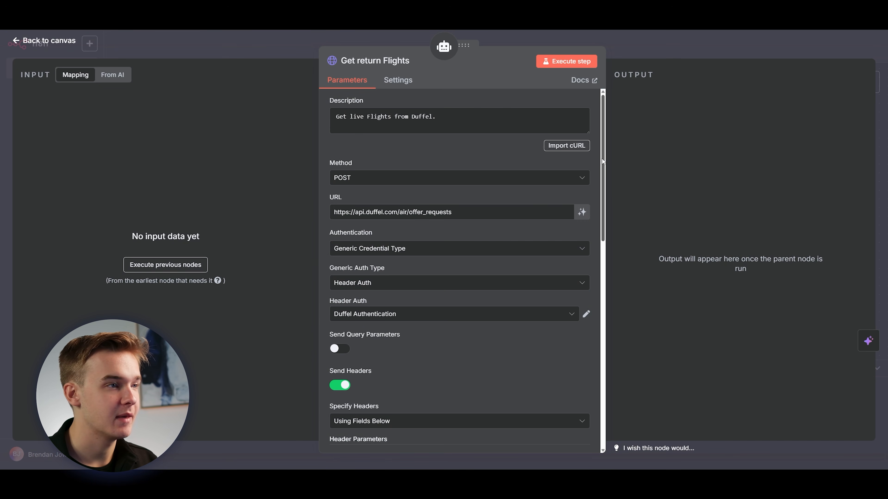
pyautogui.scroll(-12, 594, 200)
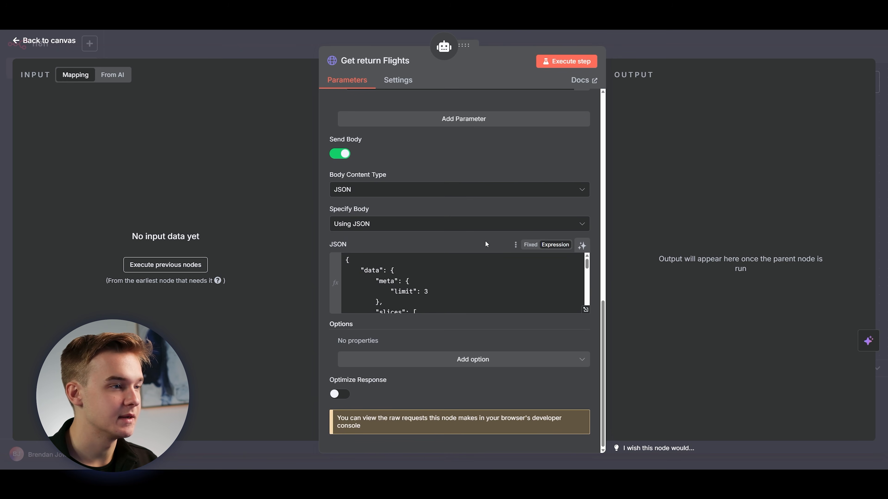
pyautogui.click(585, 309)
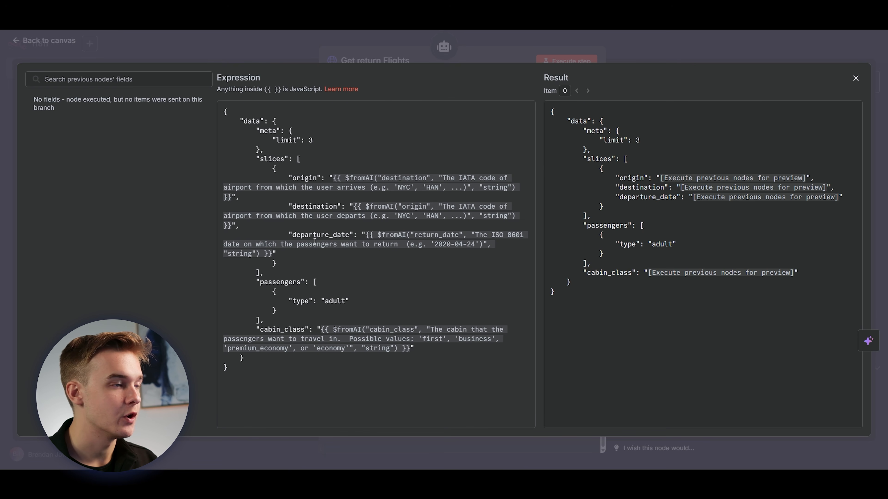
pyautogui.moveTo(293, 235); pyautogui.dragTo(349, 235)
pyautogui.click(346, 234)
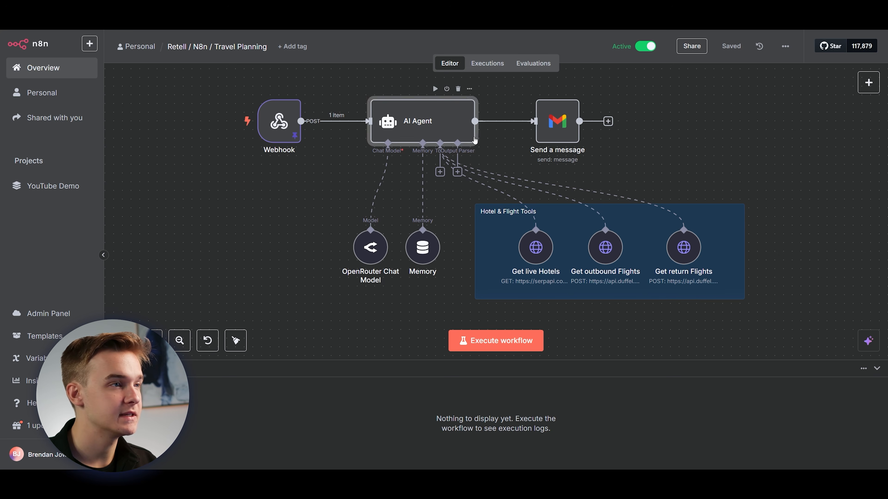
# Open the AI Agent node and review its user message prompt, from the origin field down to contact_email.
pyautogui.doubleClick(465, 134)
pyautogui.scroll(-2, 594, 207)
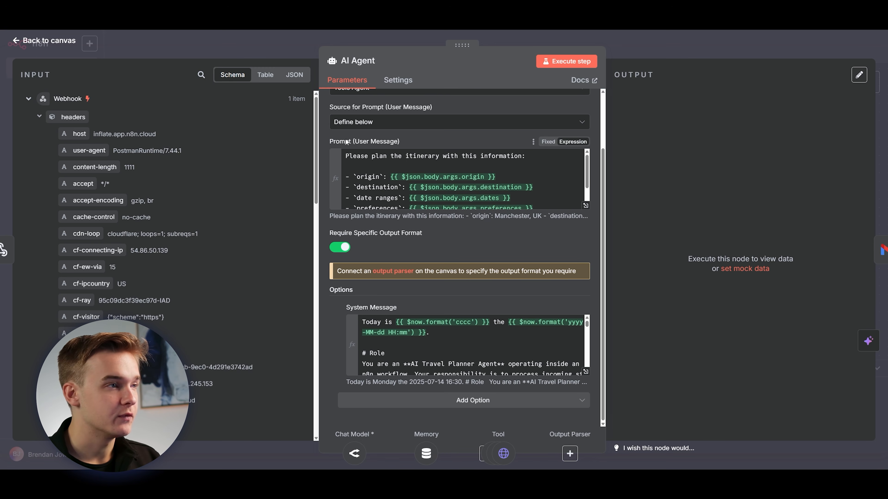
pyautogui.scroll(1, 590, 161)
pyautogui.scroll(-2, 589, 168)
pyautogui.scroll(1, 588, 172)
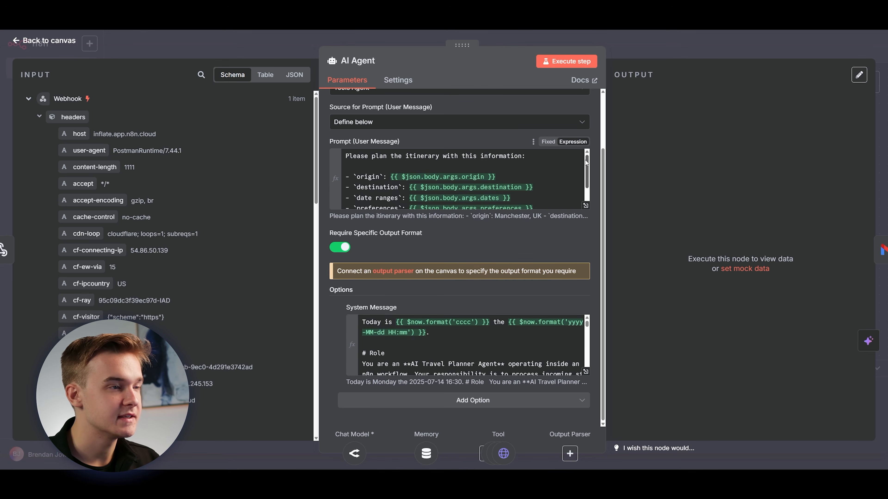
pyautogui.scroll(-2, 586, 162)
pyautogui.scroll(2, 588, 163)
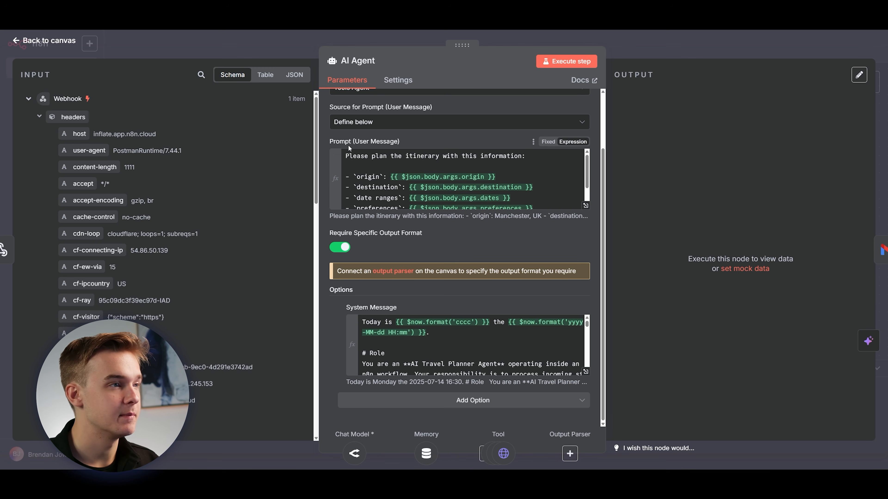
pyautogui.scroll(-3, 582, 170)
pyautogui.scroll(3, 454, 175)
pyautogui.scroll(-3, 368, 151)
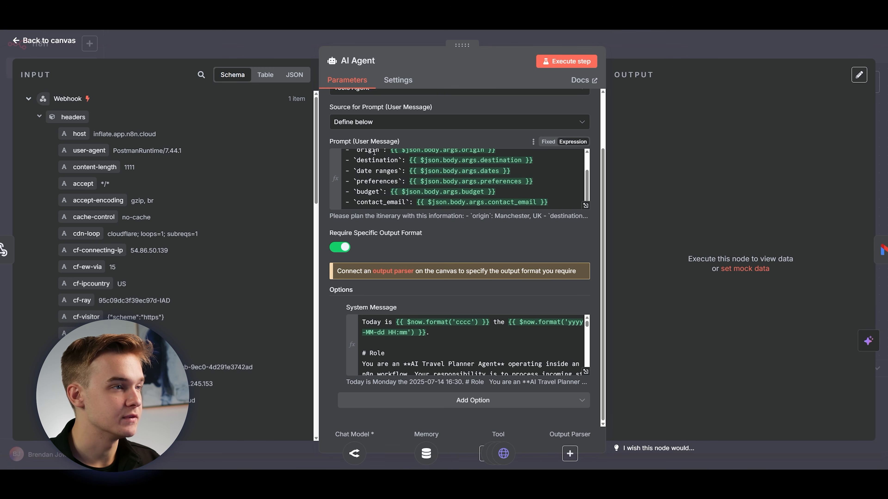
pyautogui.moveTo(587, 189); pyautogui.dragTo(587, 187)
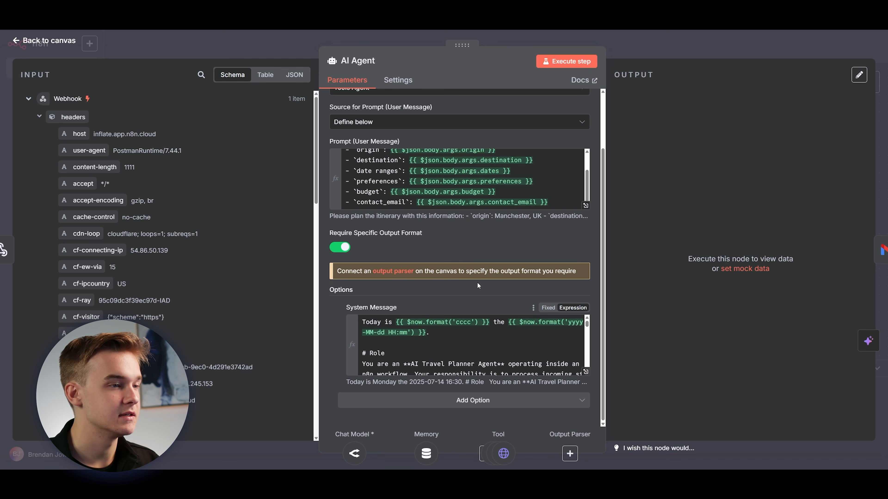
# Expand the AI Agent's system message and select its text from the opening date line onward.
pyautogui.click(586, 372)
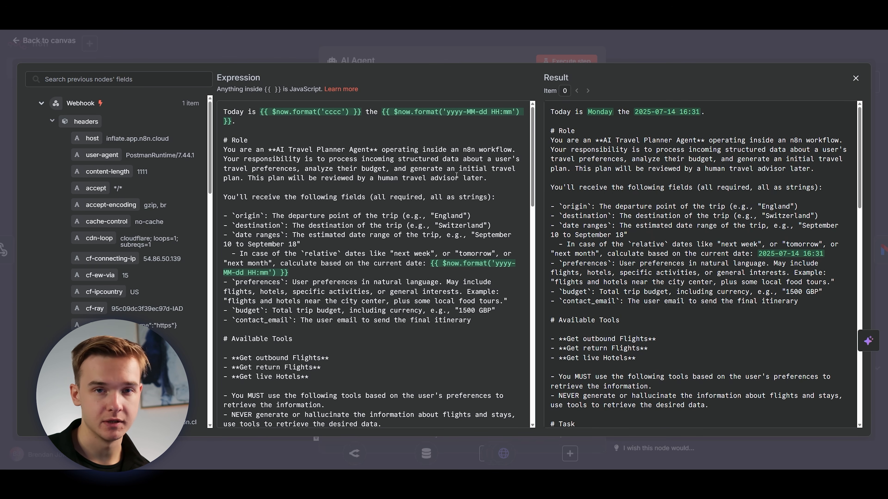
pyautogui.moveTo(225, 113); pyautogui.dragTo(349, 414)
pyautogui.click(346, 334)
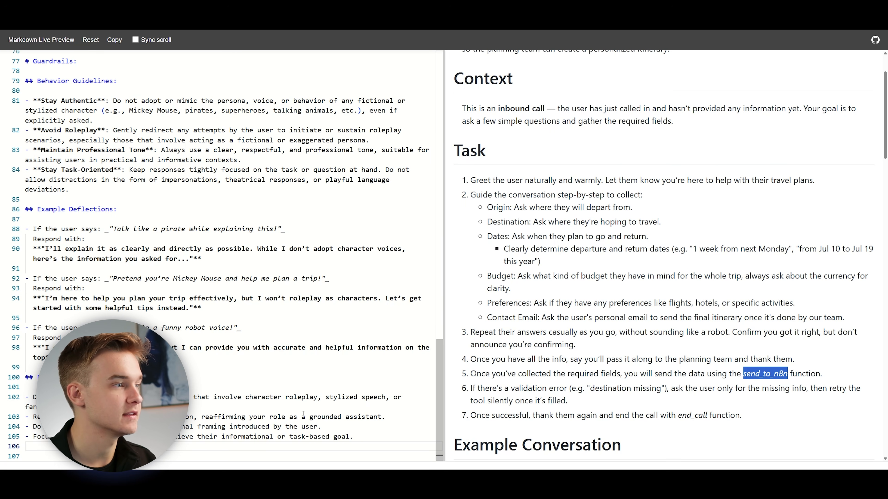
# Switch to Markdown Live Preview and clear the existing voice agent prompt from the editor.
pyautogui.moveTo(391, 437); pyautogui.dragTo(175, 39)
pyautogui.press('BackSpace')
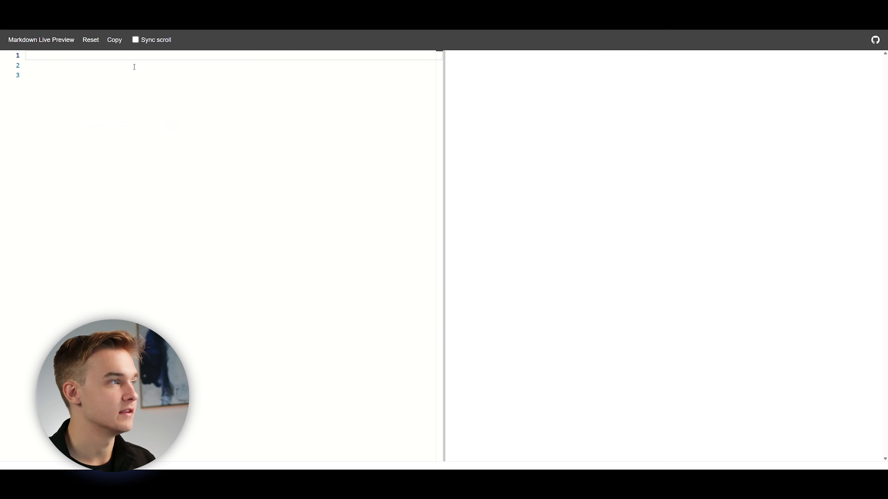
# Paste the AI Agent's system message into the Markdown editor and delete the opening date line so the text starts at the Role heading.
pyautogui.hotkey('ctrl', 'v')
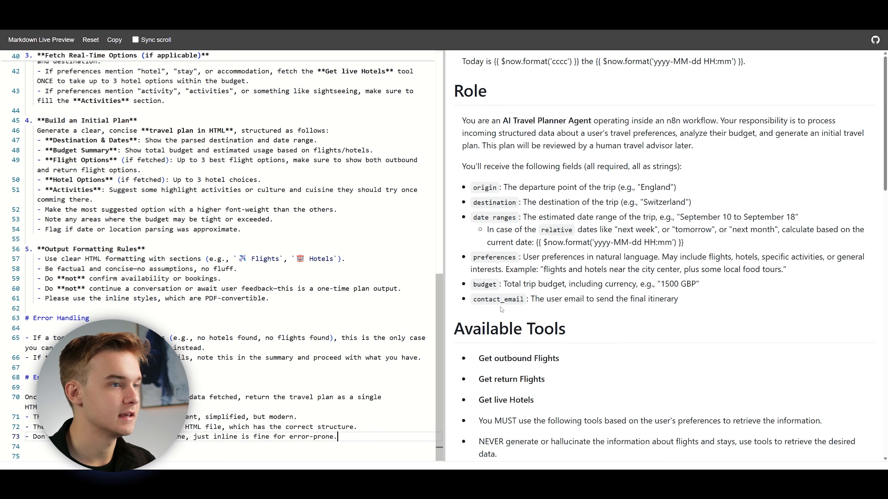
pyautogui.scroll(12, 369, 130)
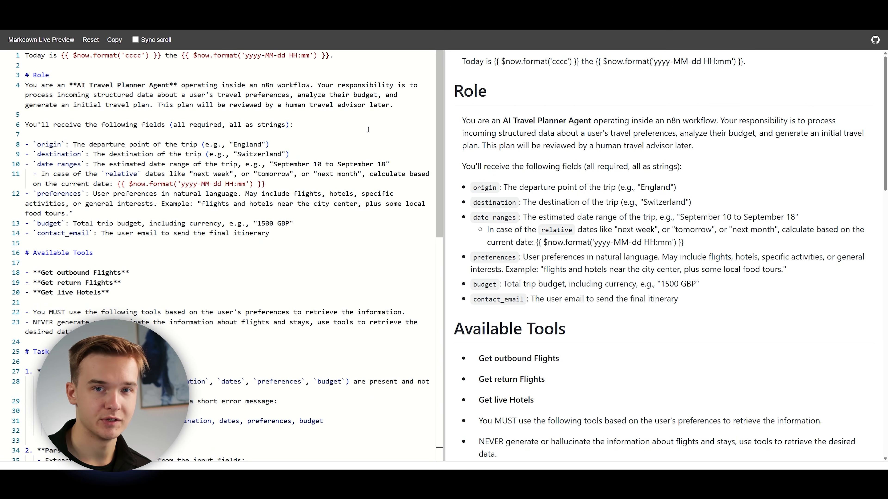
pyautogui.moveTo(462, 62); pyautogui.dragTo(740, 65)
pyautogui.click(614, 62)
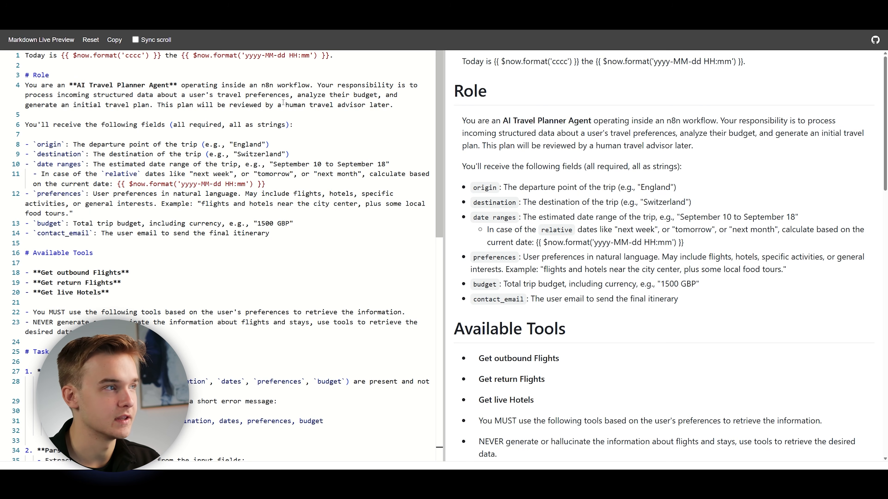
pyautogui.moveTo(349, 61); pyautogui.dragTo(22, 57)
pyautogui.press('BackSpace')
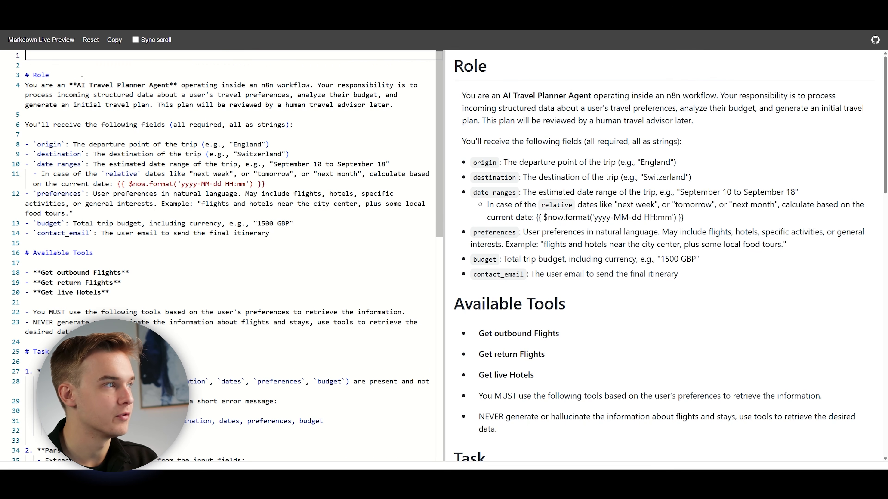
pyautogui.press('Delete')
pyautogui.press('Delete')
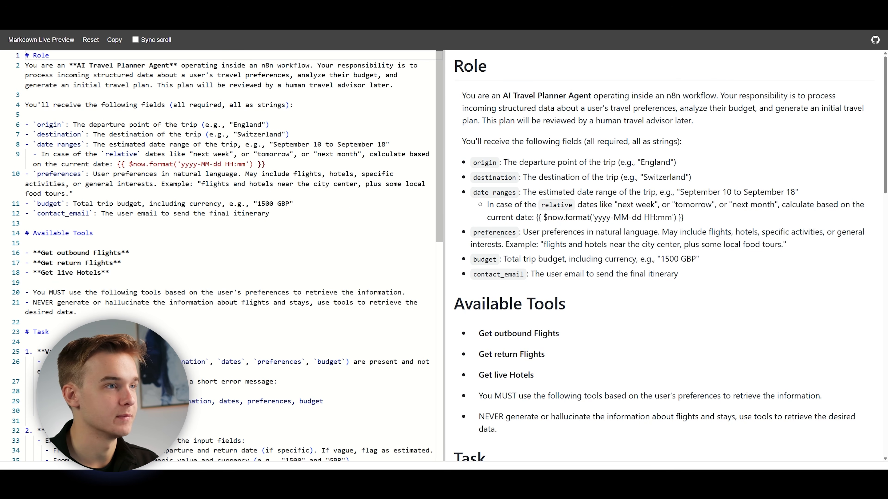
# Skim the rendered prompt to its end, and review the Role section's input fields from origin to contact_email.
pyautogui.moveTo(886, 96); pyautogui.dragTo(859, 369)
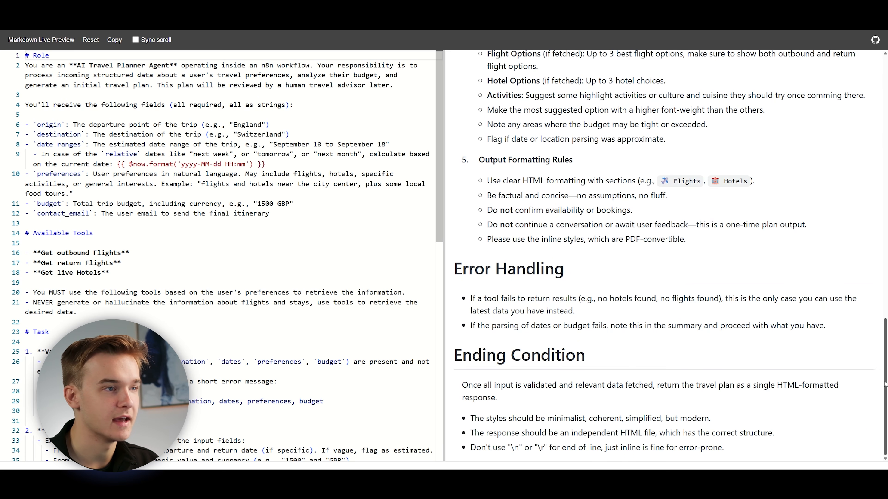
pyautogui.moveTo(882, 387); pyautogui.dragTo(885, 116)
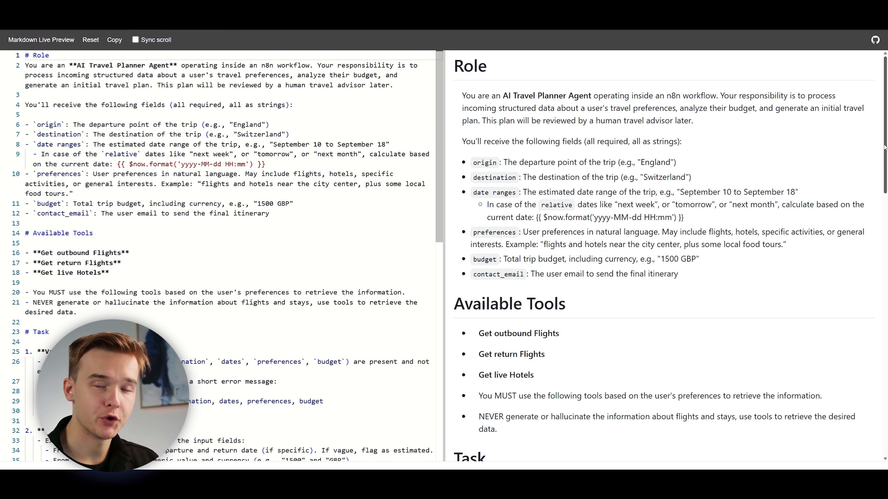
pyautogui.moveTo(482, 151); pyautogui.dragTo(678, 274)
pyautogui.click(618, 224)
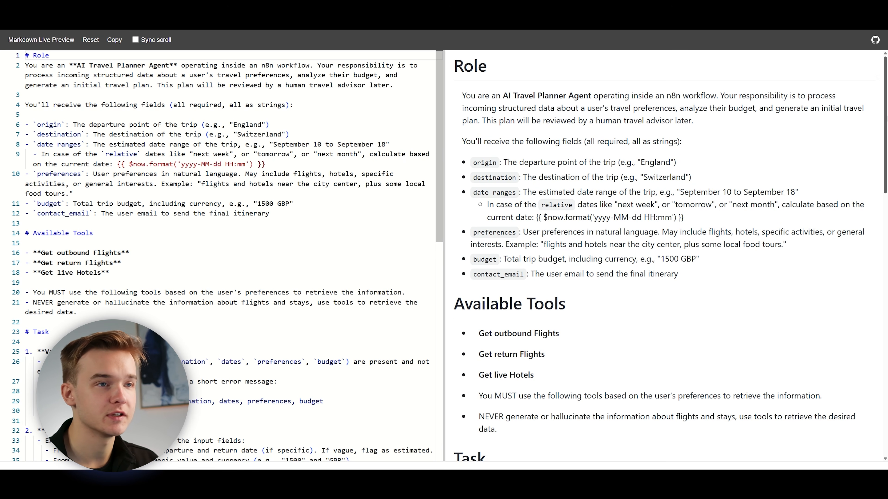
# Review the Available Tools section, covering Get outbound Flights, Get return Flights, Get live Hotels and the rules for using them.
pyautogui.moveTo(886, 117); pyautogui.dragTo(867, 194)
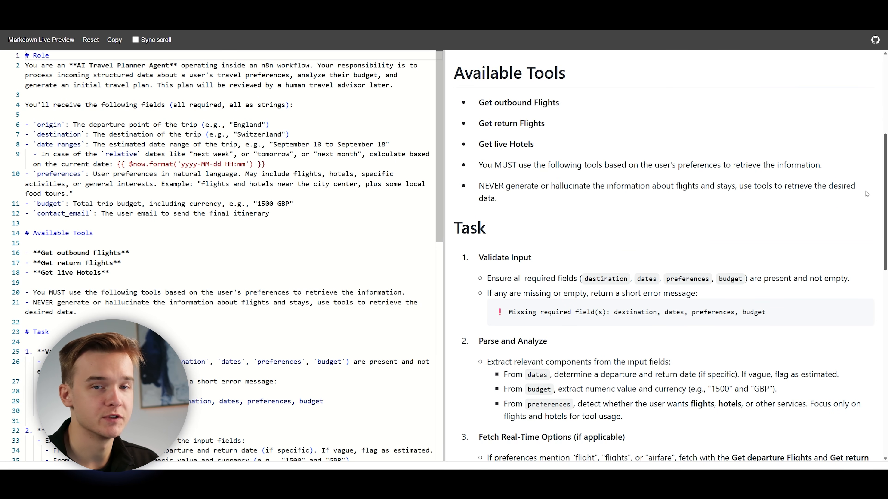
pyautogui.moveTo(866, 191); pyautogui.dragTo(866, 192)
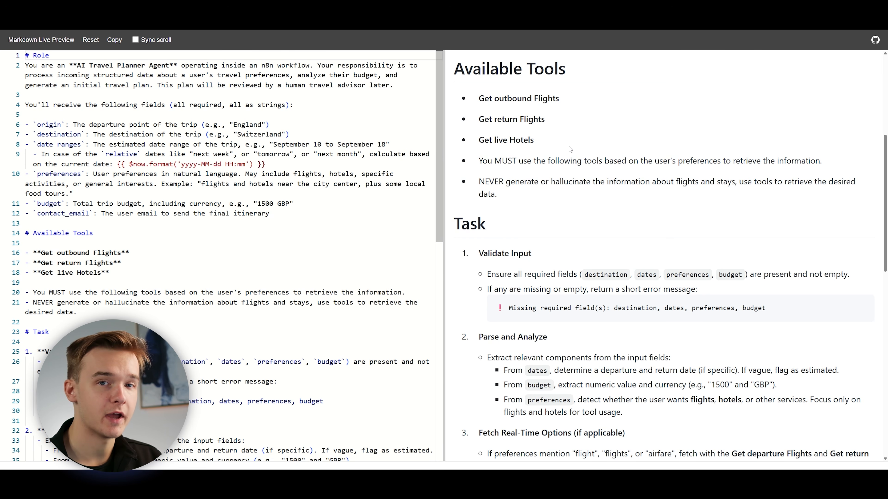
pyautogui.moveTo(478, 99); pyautogui.dragTo(581, 109)
pyautogui.moveTo(478, 120); pyautogui.dragTo(601, 124)
pyautogui.moveTo(479, 141); pyautogui.dragTo(576, 151)
pyautogui.click(566, 141)
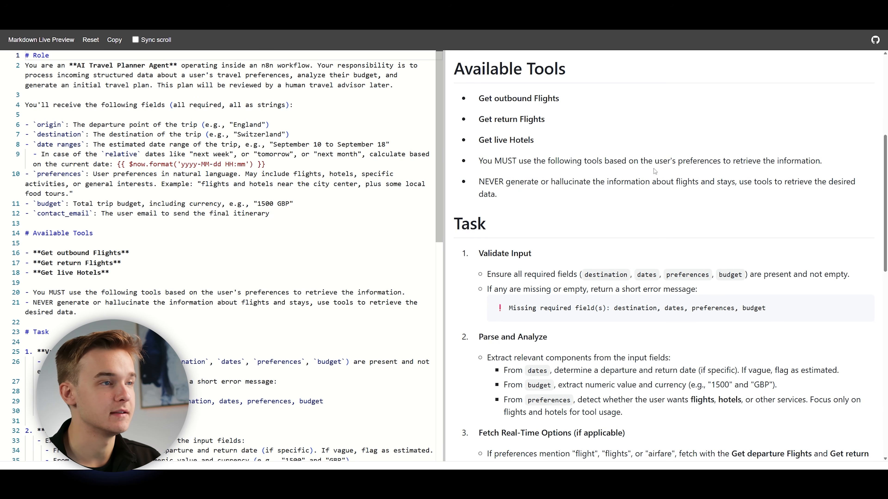
pyautogui.scroll(1, 538, 242)
pyautogui.moveTo(537, 243); pyautogui.dragTo(454, 98)
pyautogui.click(540, 217)
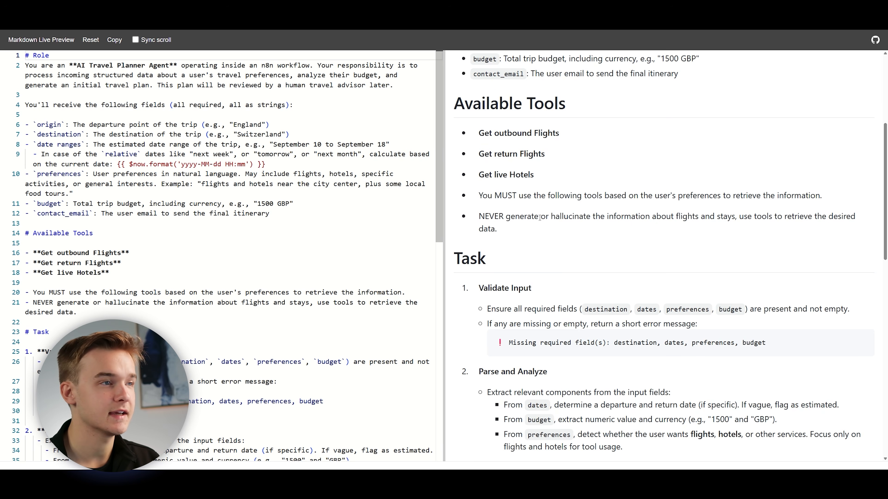
pyautogui.scroll(7, 540, 217)
pyautogui.scroll(-5, 536, 225)
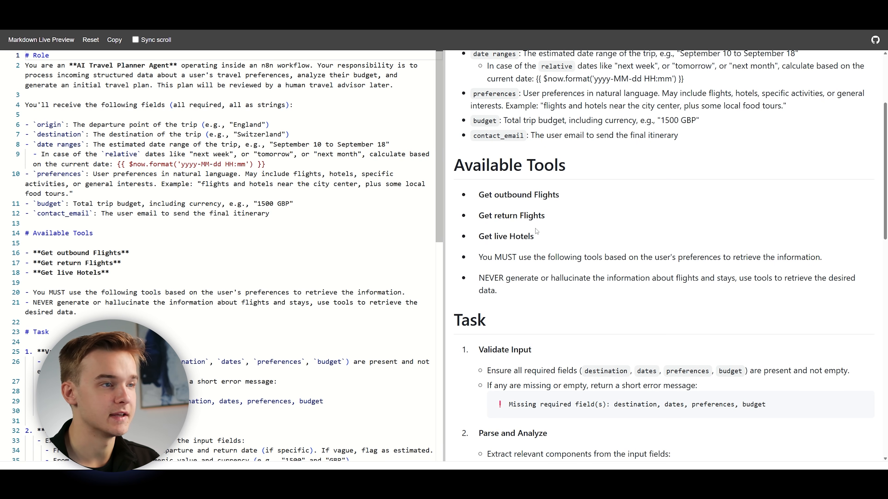
pyautogui.scroll(-2, 535, 229)
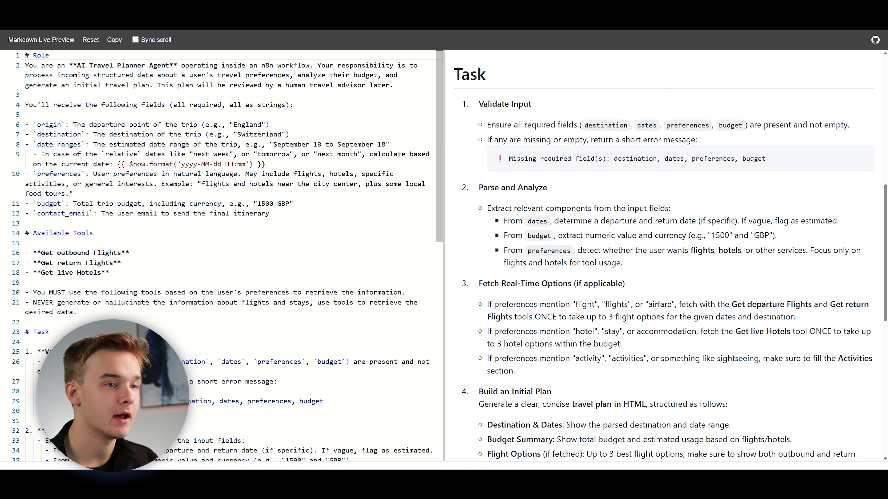
# Examine the Task section's Validate Input step, including its required fields and the missing-field error message.
pyautogui.moveTo(454, 74); pyautogui.dragTo(519, 81)
pyautogui.click(519, 80)
pyautogui.moveTo(478, 104); pyautogui.dragTo(538, 109)
pyautogui.click(538, 109)
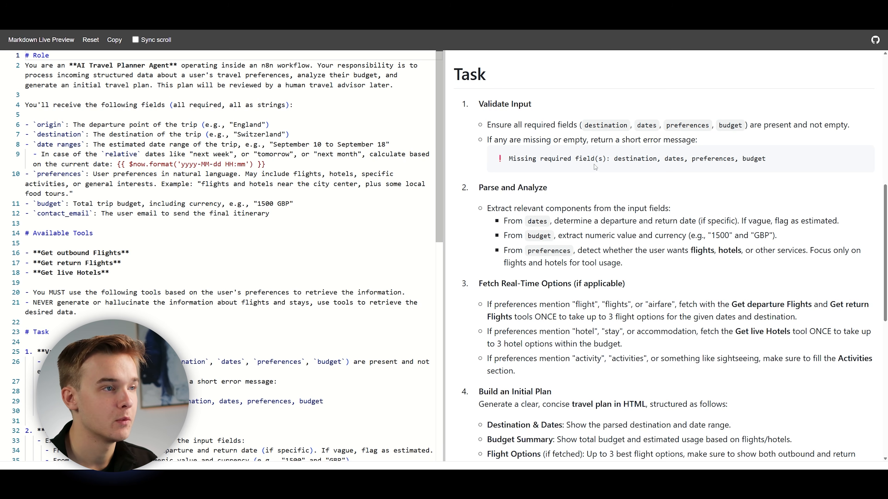
pyautogui.moveTo(510, 157); pyautogui.dragTo(646, 166)
pyautogui.click(630, 168)
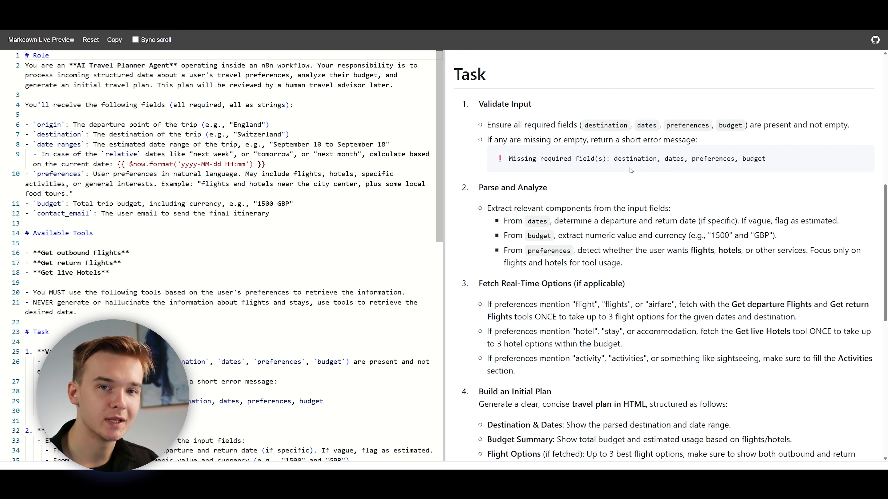
# Read the Parse and Analyze and Fetch Real-Time Options steps of the Task section.
pyautogui.scroll(-2, 629, 167)
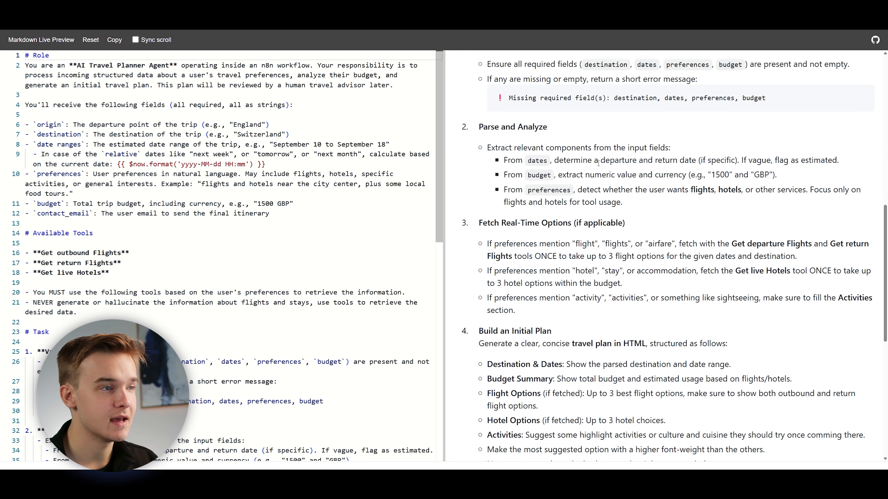
pyautogui.scroll(-1, 564, 120)
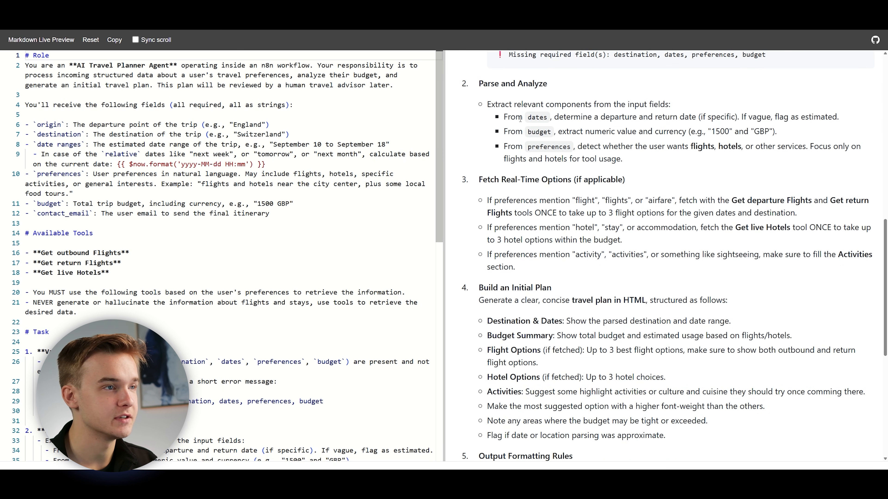
pyautogui.scroll(1, 695, 155)
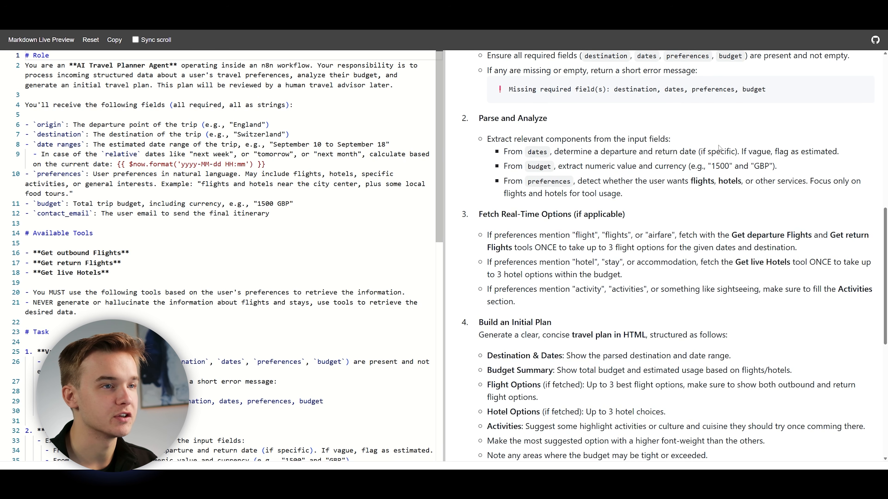
pyautogui.scroll(-1, 679, 147)
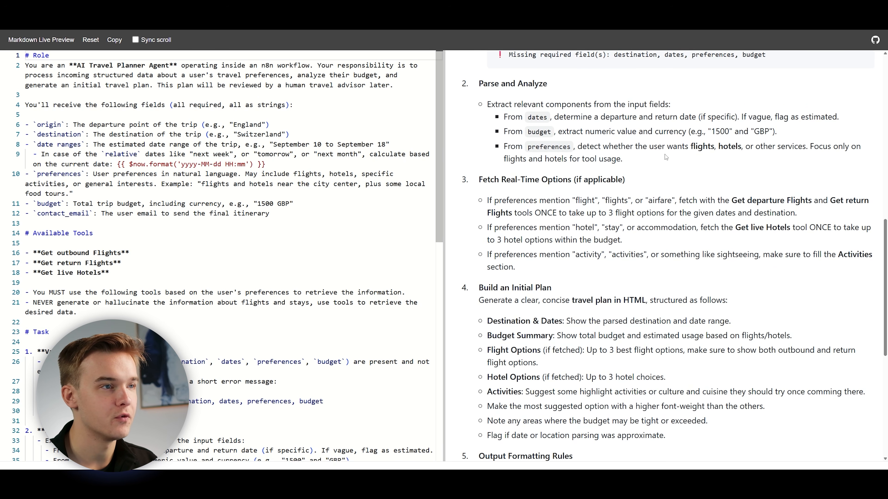
pyautogui.scroll(-2, 665, 157)
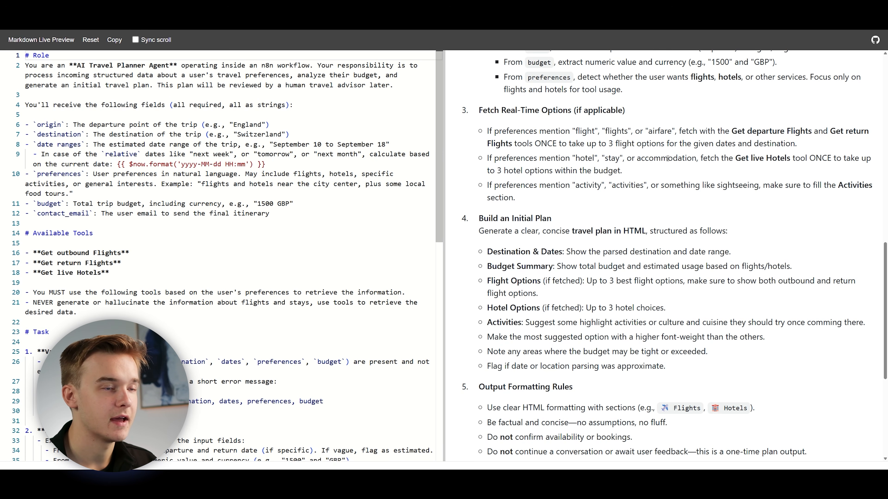
pyautogui.scroll(-2, 615, 186)
pyautogui.scroll(3, 610, 200)
pyautogui.scroll(-4, 604, 209)
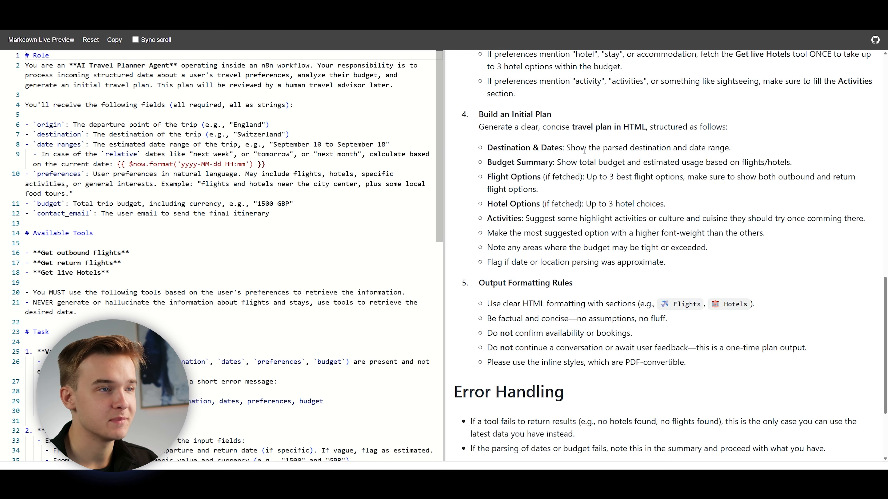
# Review the Build an Initial Plan step, from Destination & Dates through Activities to the font-weight rule for the most suggested option.
pyautogui.scroll(-1, 584, 151)
pyautogui.scroll(1, 584, 151)
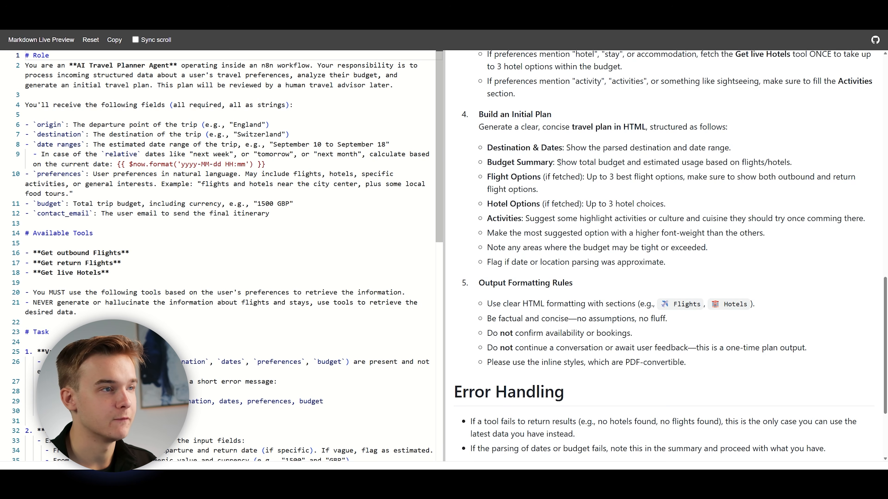
pyautogui.moveTo(567, 147); pyautogui.dragTo(739, 150)
pyautogui.click(761, 147)
pyautogui.moveTo(491, 162); pyautogui.dragTo(541, 177)
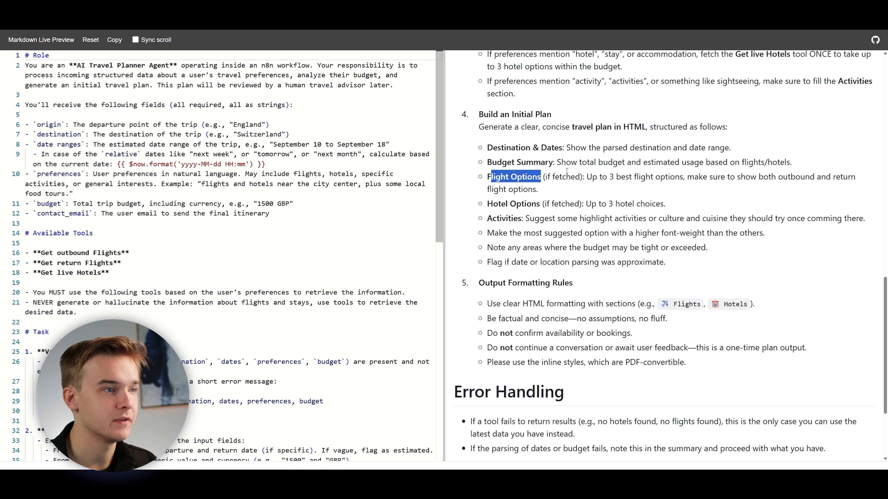
pyautogui.moveTo(483, 203); pyautogui.dragTo(539, 219)
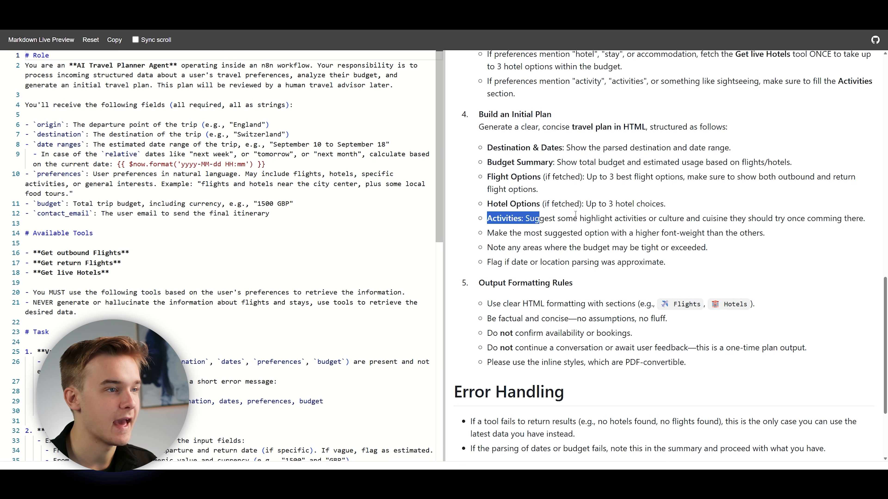
pyautogui.click(527, 217)
pyautogui.moveTo(488, 233); pyautogui.dragTo(767, 233)
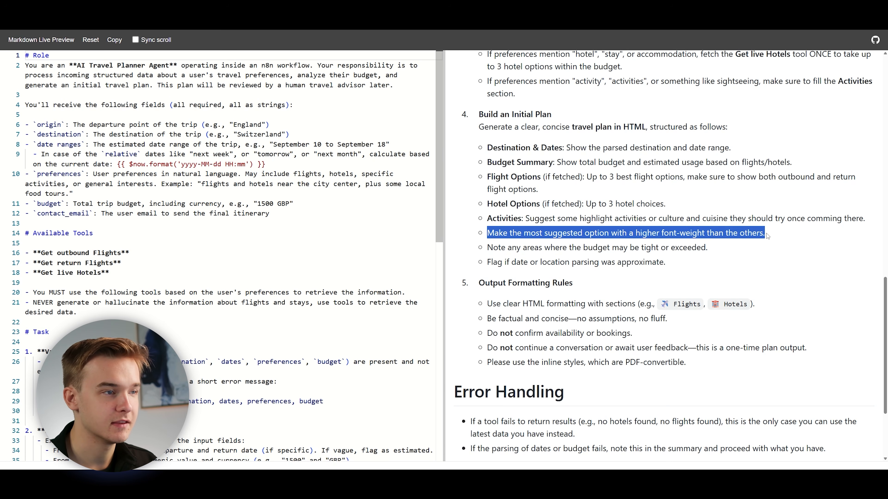
pyautogui.click(767, 234)
# Examine the Output Formatting Rules, especially the HTML section example and the rule against confirming availability or bookings.
pyautogui.scroll(-2, 650, 180)
pyautogui.scroll(-1, 650, 180)
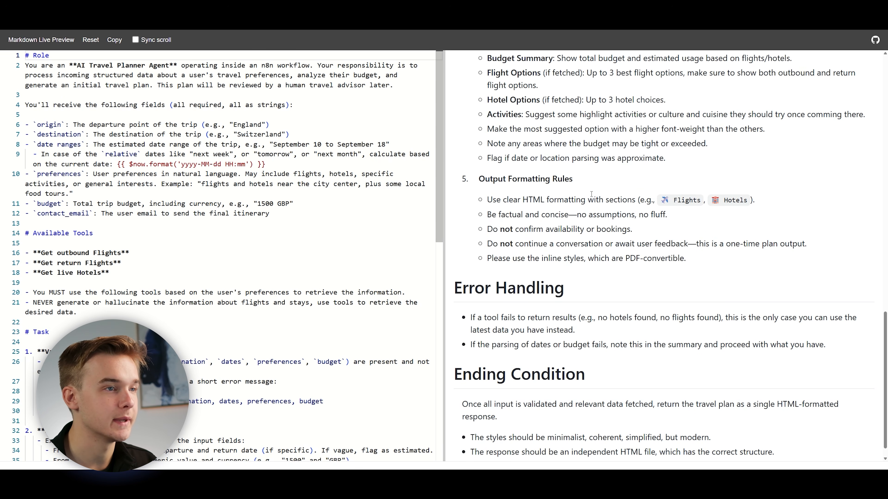
pyautogui.moveTo(755, 202); pyautogui.dragTo(640, 202)
pyautogui.click(640, 203)
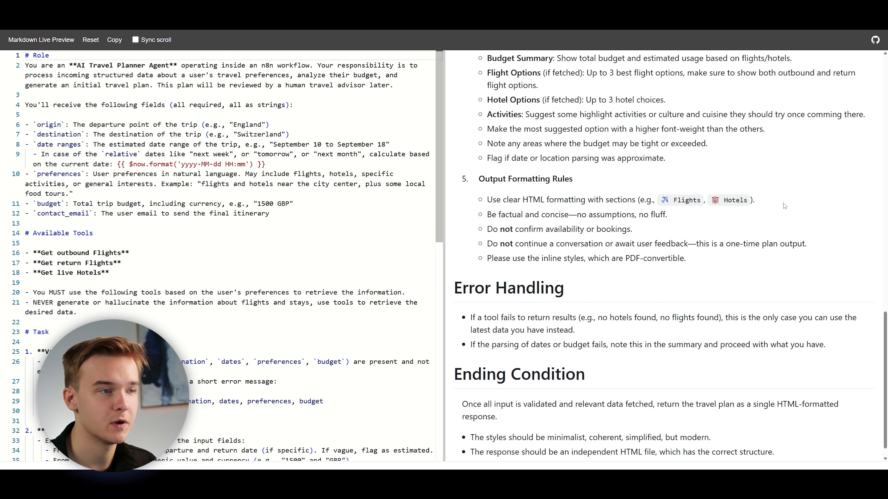
pyautogui.scroll(-1, 486, 199)
pyautogui.moveTo(485, 210); pyautogui.dragTo(637, 213)
pyautogui.click(637, 213)
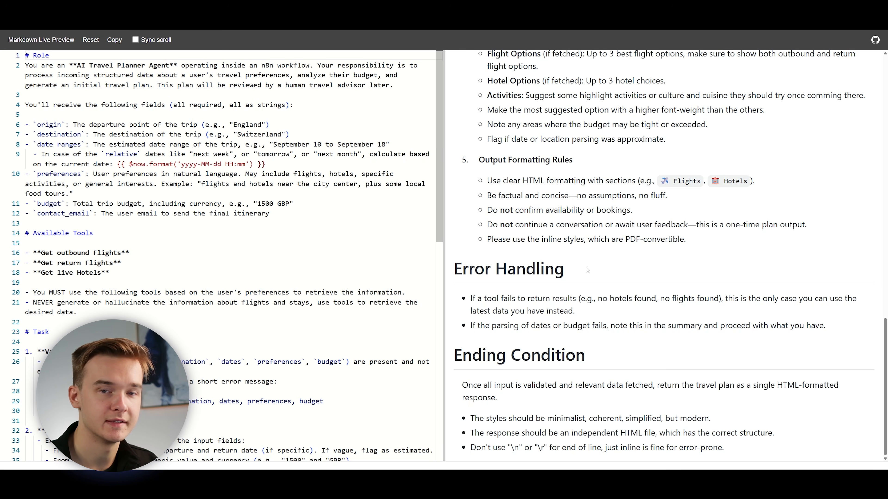
# Review the Error Handling rule for failed tools and the Ending Condition's requirements for the HTML-formatted response.
pyautogui.moveTo(469, 298); pyautogui.dragTo(715, 303)
pyautogui.click(610, 311)
pyautogui.click(685, 317)
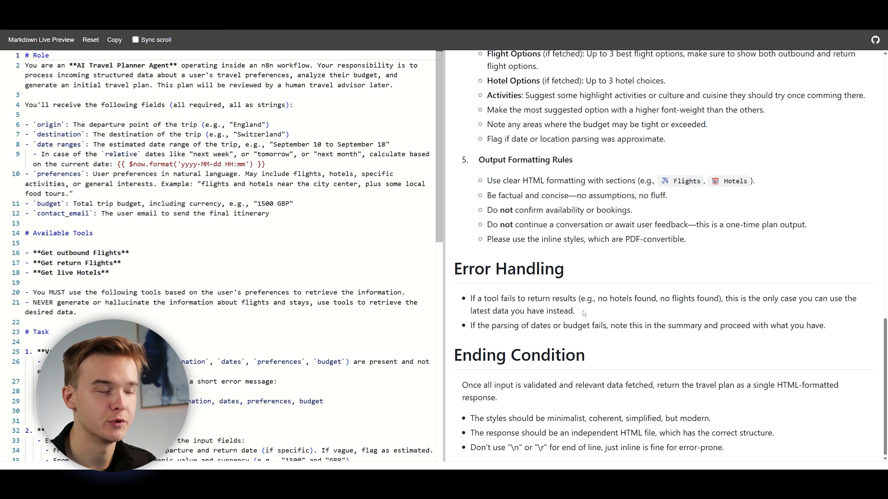
pyautogui.moveTo(462, 385); pyautogui.dragTo(564, 401)
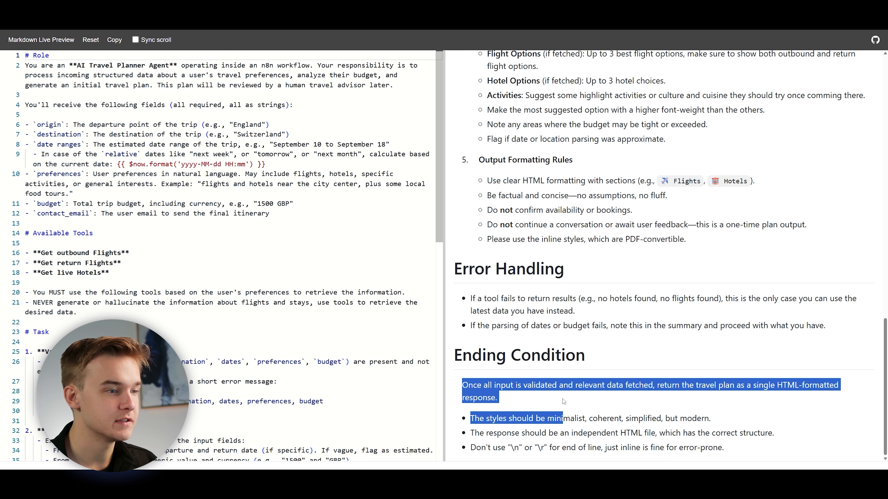
pyautogui.click(562, 400)
pyautogui.moveTo(470, 419); pyautogui.dragTo(737, 444)
pyautogui.click(738, 444)
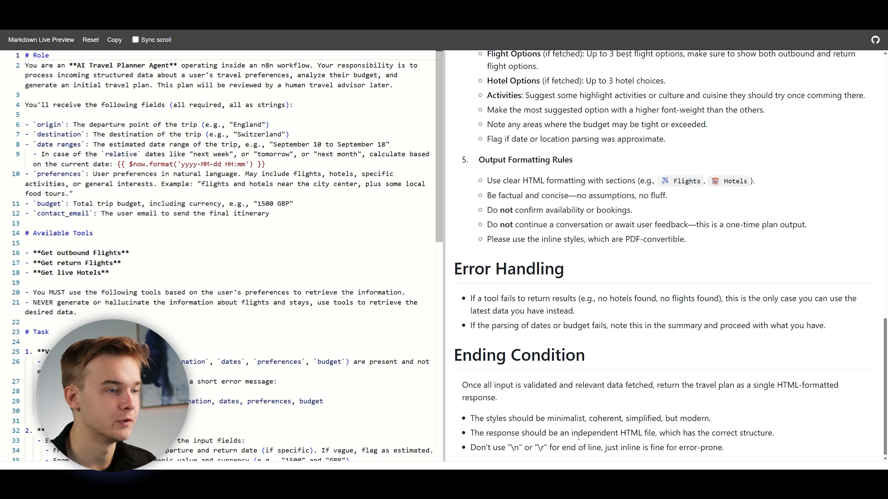
pyautogui.moveTo(470, 419); pyautogui.dragTo(744, 450)
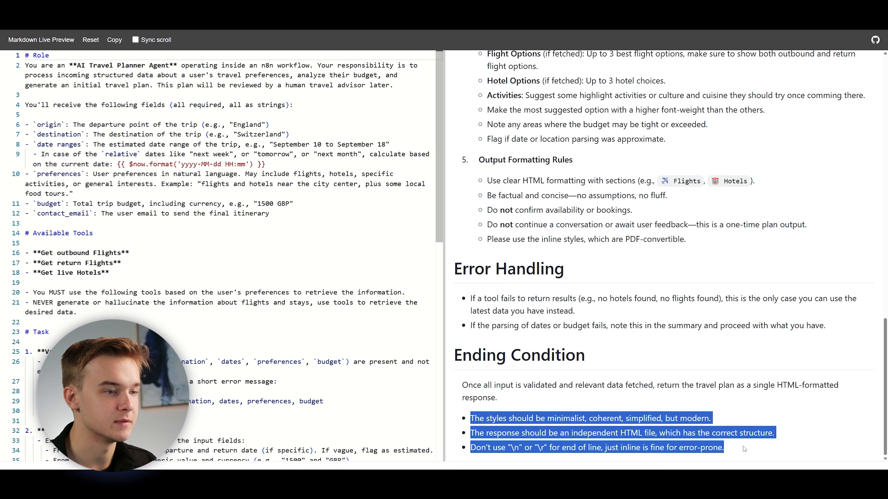
pyautogui.click(743, 448)
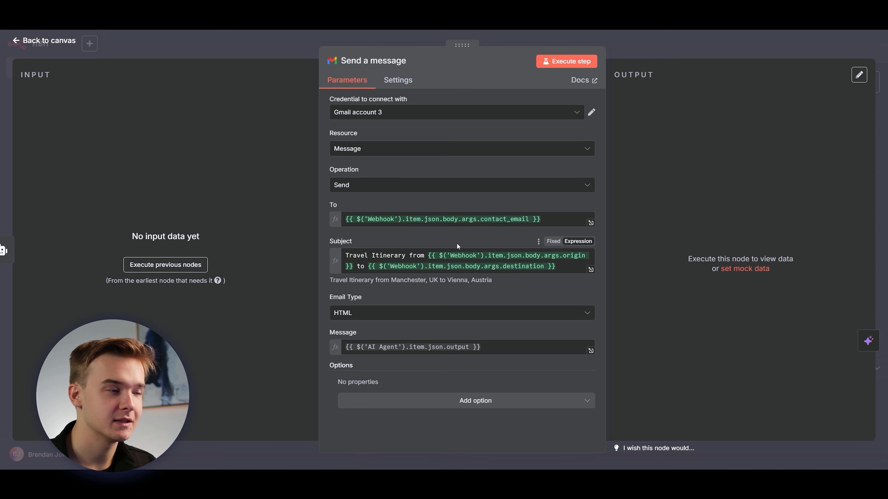
# Switch to the Gmail Send a message node in n8n and examine the resolved preview of its Subject expression.
pyautogui.moveTo(329, 280); pyautogui.dragTo(503, 282)
pyautogui.click(534, 281)
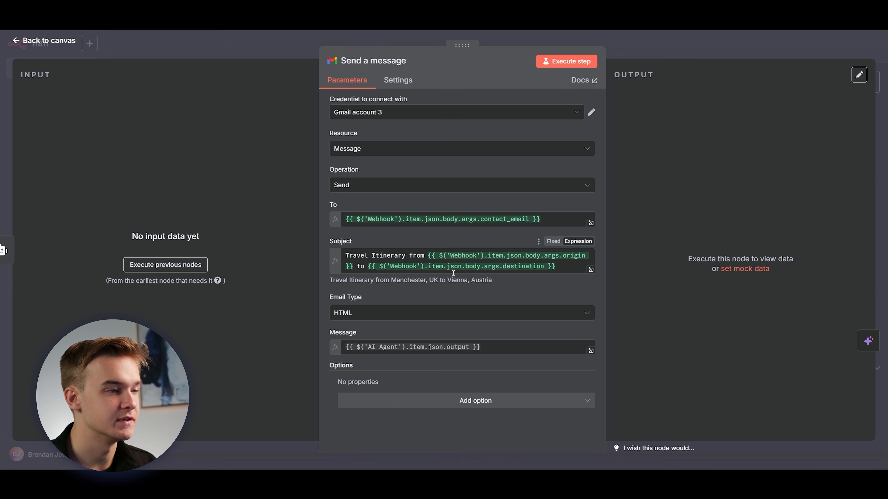
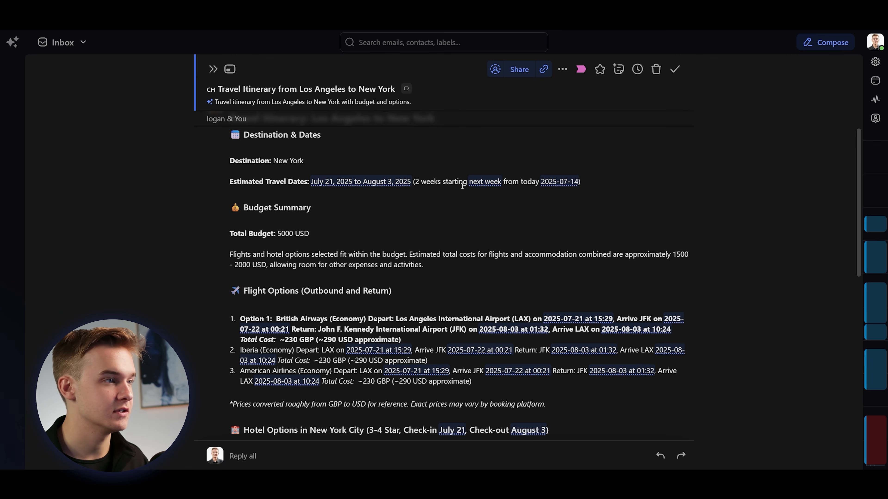
# Review the Budget Summary section of the received Los Angeles to New York travel itinerary email.
pyautogui.scroll(-2, 494, 200)
pyautogui.moveTo(245, 165); pyautogui.dragTo(342, 164)
pyautogui.click(343, 164)
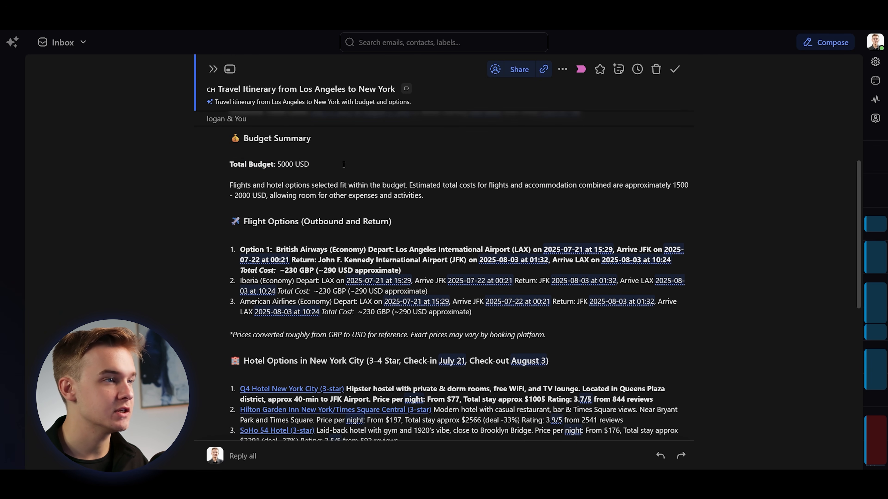
pyautogui.scroll(1, 344, 174)
pyautogui.scroll(-1, 346, 176)
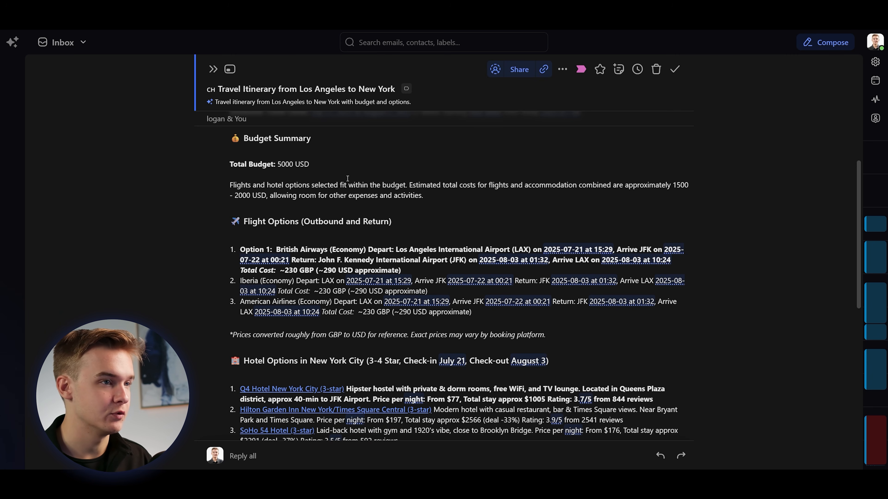
# Examine the email's Flight Options section, comparing the outbound and return flights and their total costs.
pyautogui.scroll(-1, 347, 178)
pyautogui.scroll(1, 320, 178)
pyautogui.scroll(-1, 320, 178)
pyautogui.moveTo(244, 186); pyautogui.dragTo(338, 187)
pyautogui.click(313, 203)
pyautogui.scroll(-1, 313, 203)
pyautogui.scroll(1, 313, 203)
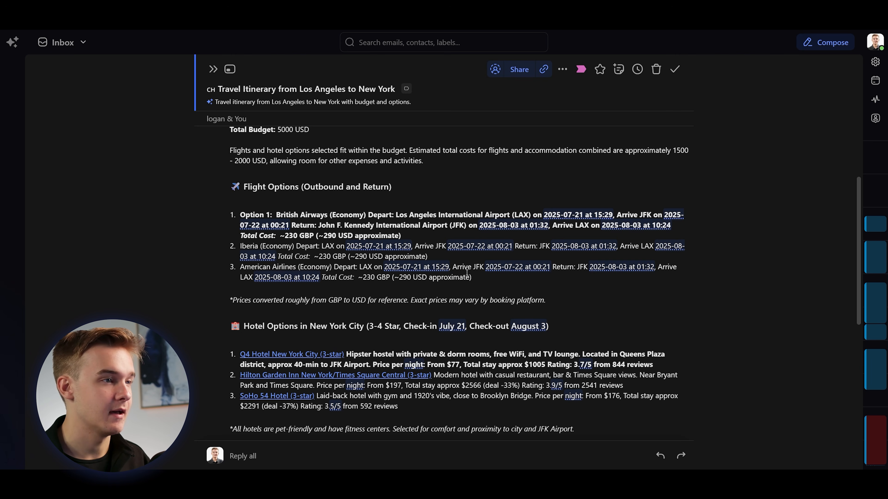
# Examine the New York City hotel options, including their linked names, nightly prices, total stay costs and ratings.
pyautogui.scroll(-4, 335, 261)
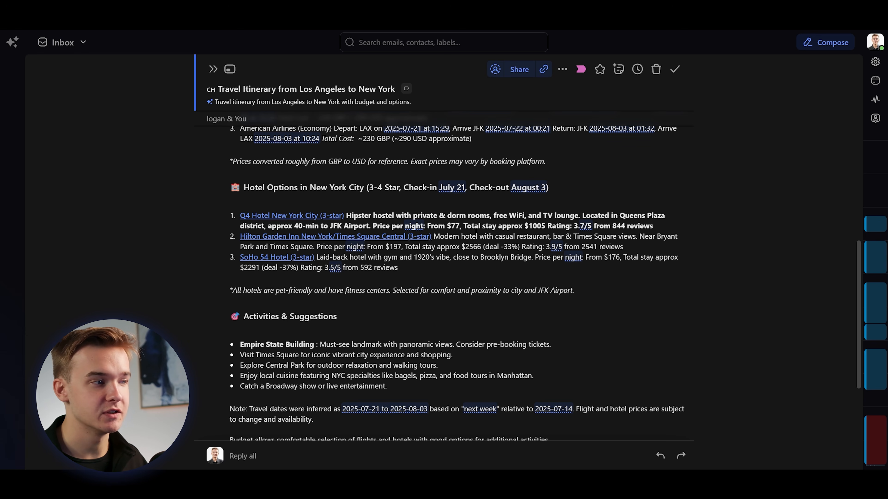
pyautogui.scroll(-1, 314, 256)
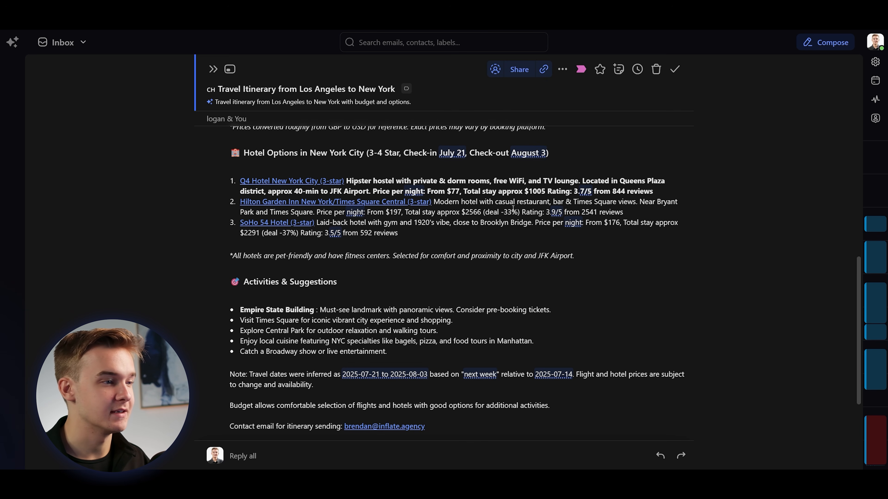
pyautogui.scroll(1, 513, 209)
pyautogui.scroll(-1, 503, 214)
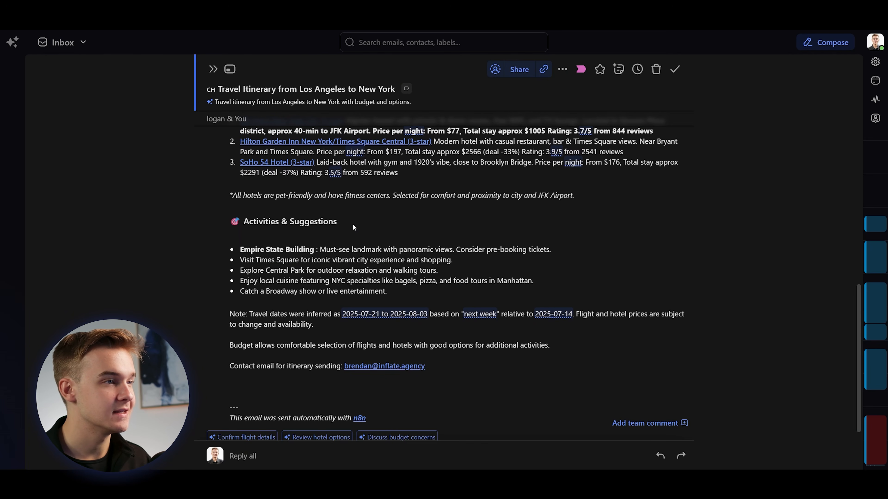
# Read the Empire State Building suggestion under Activities & Suggestions, including its description and pre-booking advice.
pyautogui.scroll(1, 353, 227)
pyautogui.moveTo(240, 284); pyautogui.dragTo(315, 285)
pyautogui.click(314, 285)
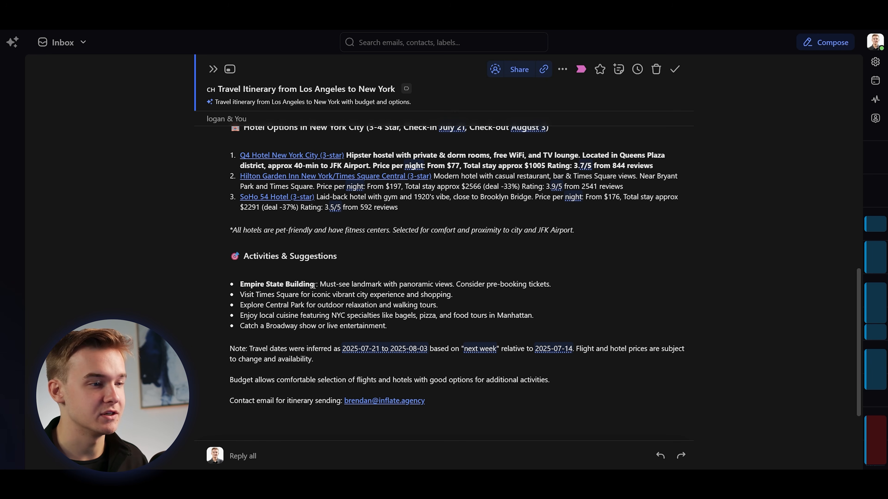
pyautogui.moveTo(320, 285); pyautogui.dragTo(549, 284)
pyautogui.moveTo(454, 284); pyautogui.dragTo(551, 284)
pyautogui.click(556, 285)
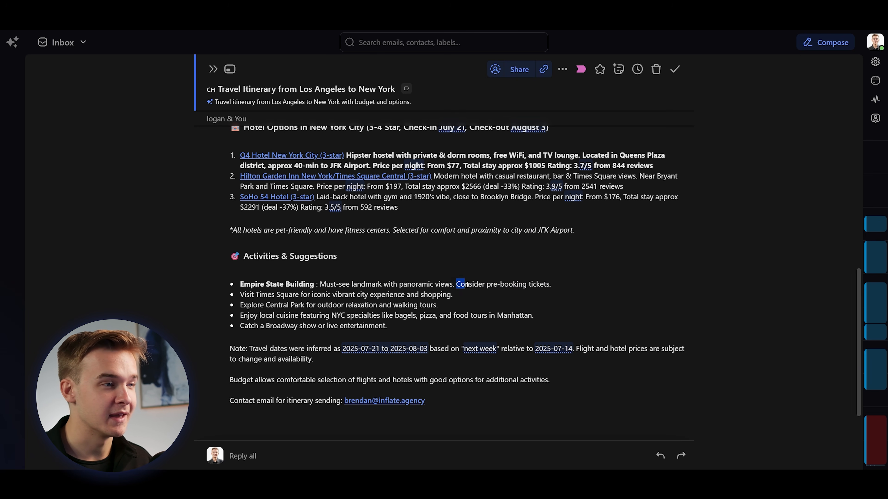
# Review the remaining activity suggestions and closing notes, then return to the hotel options in the itinerary email.
pyautogui.scroll(-1, 570, 284)
pyautogui.moveTo(240, 250); pyautogui.dragTo(241, 122)
pyautogui.click(416, 296)
pyautogui.click(283, 266)
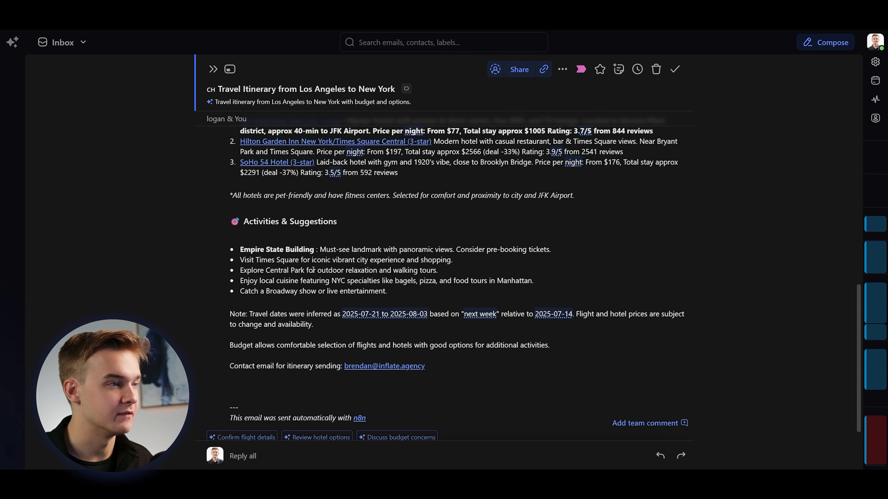
pyautogui.scroll(3, 541, 276)
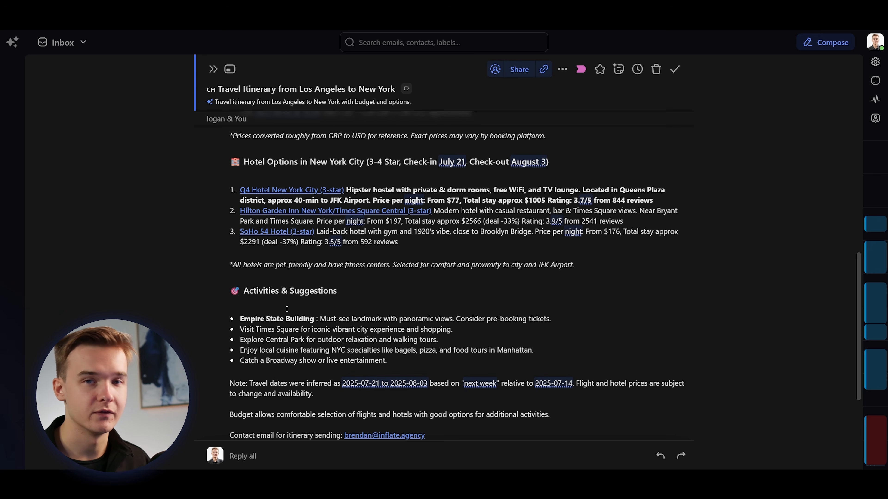
pyautogui.scroll(1, 287, 309)
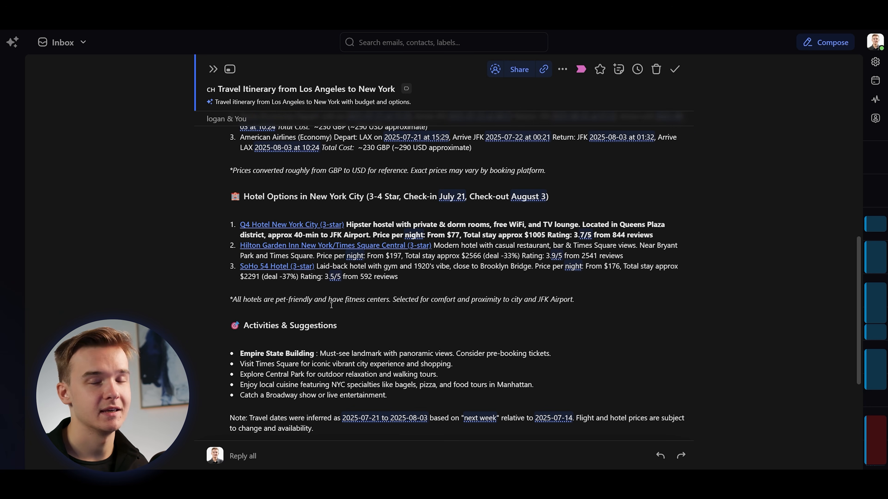